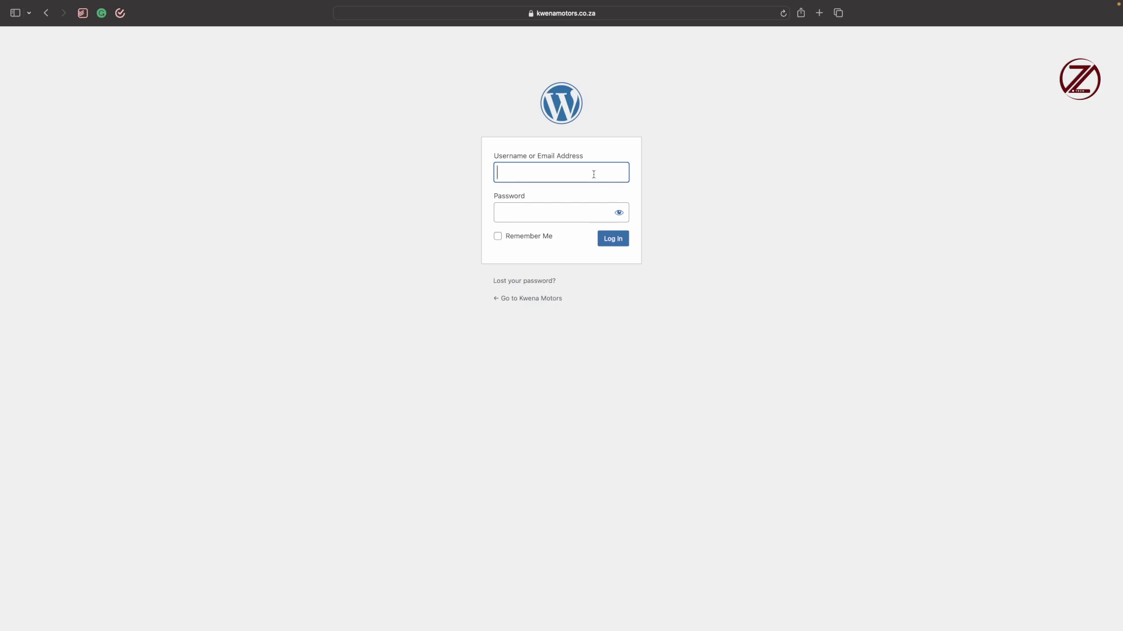
Log in to the WordPress admin of kwenamotors.co.za with the account's username and password.
{"action": "type", "text": "Kwena"}
{"action": "key", "text": "Tab"}
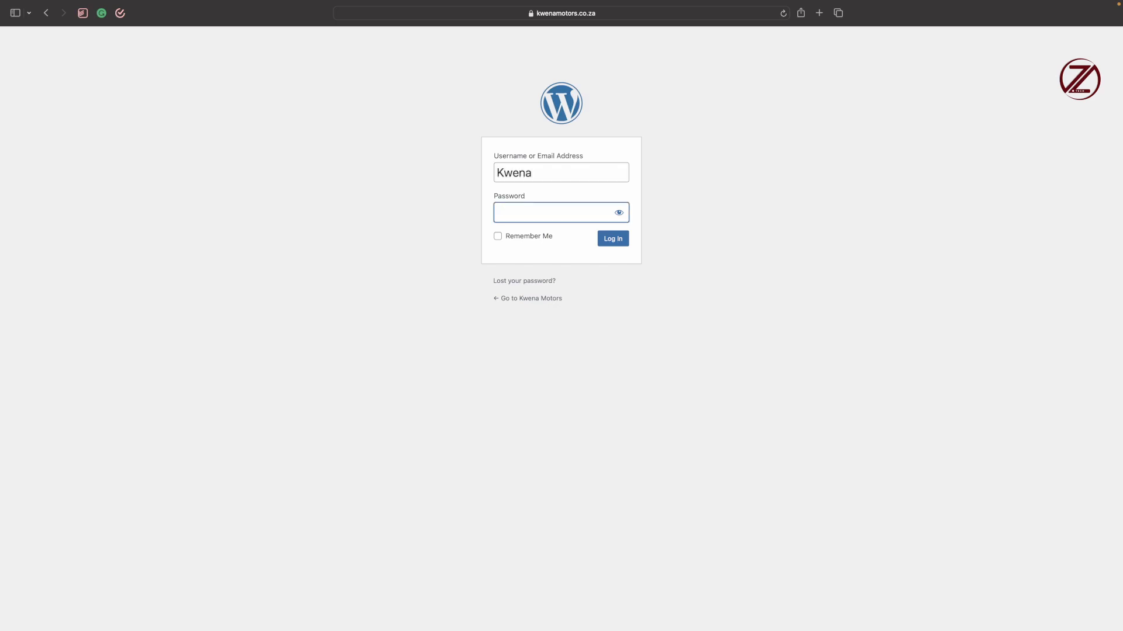
{"action": "type", "text": "••••••••"}
{"action": "left_click", "coordinate": [618, 244]}
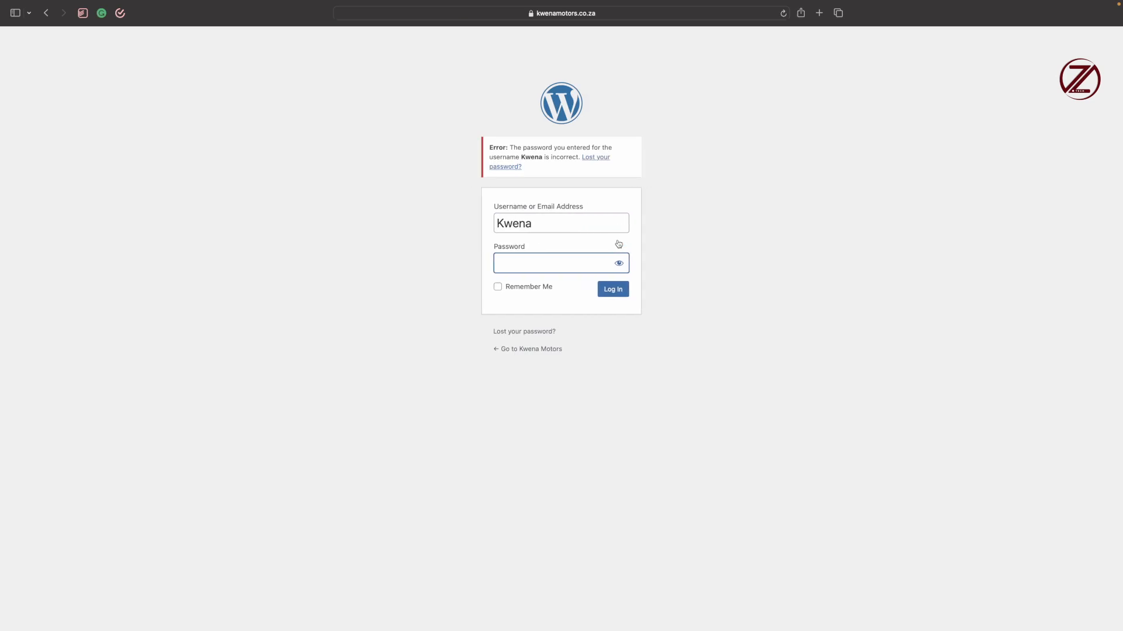
{"action": "type", "text": "••••••••"}
{"action": "key", "text": "Return"}
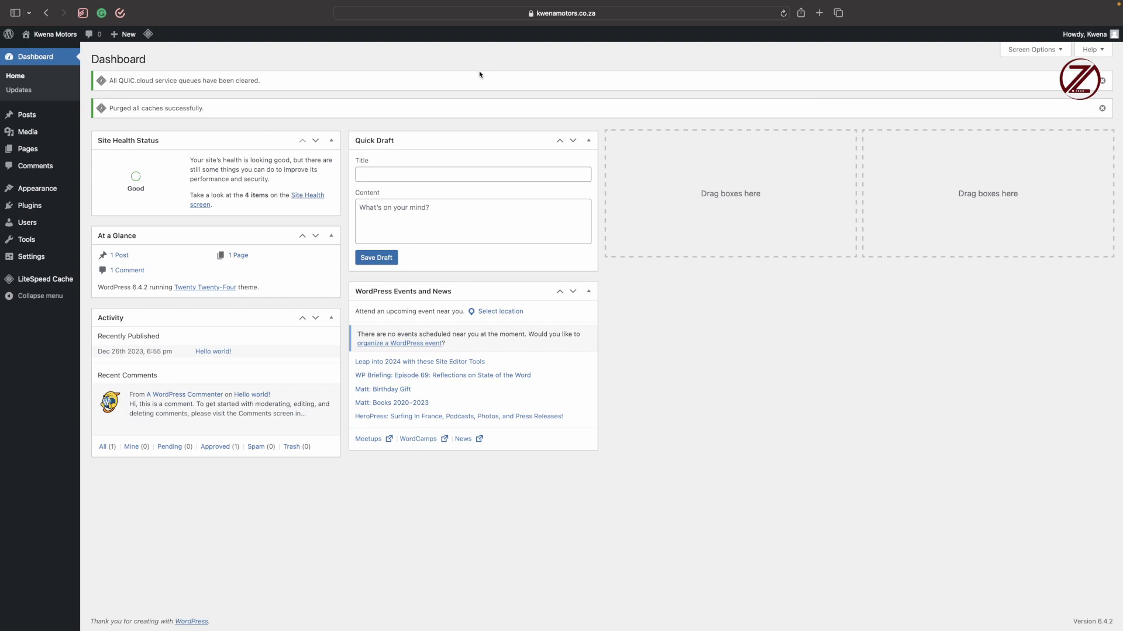
Open the site's installed themes and go to the catalogue for adding a new theme.
{"action": "mouse_move", "coordinate": [70, 210]}
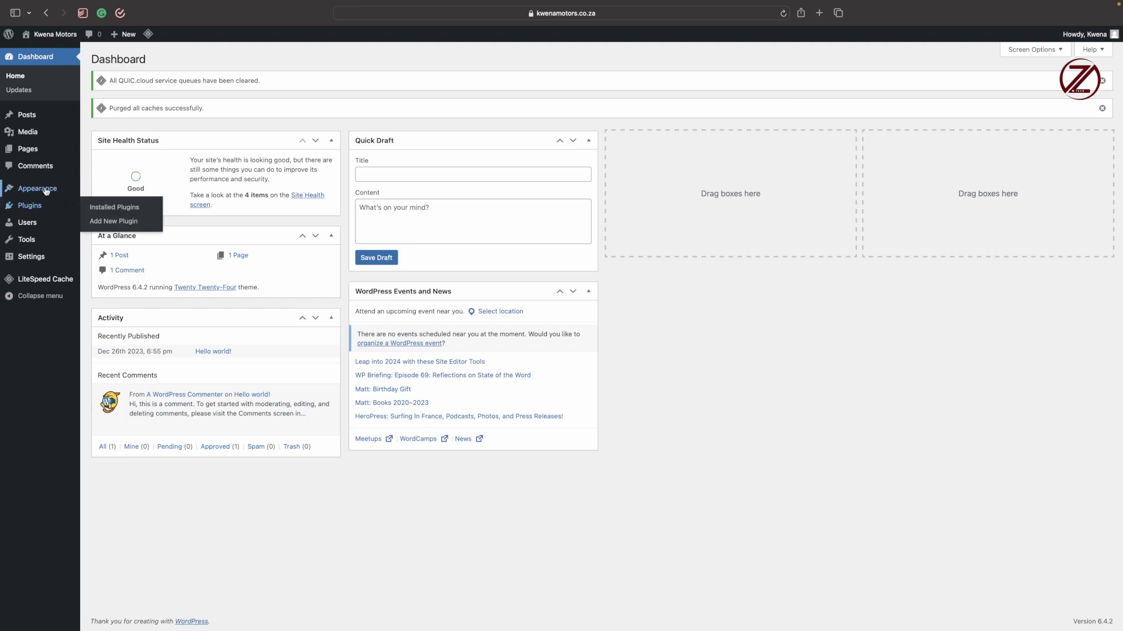
{"action": "mouse_move", "coordinate": [46, 191]}
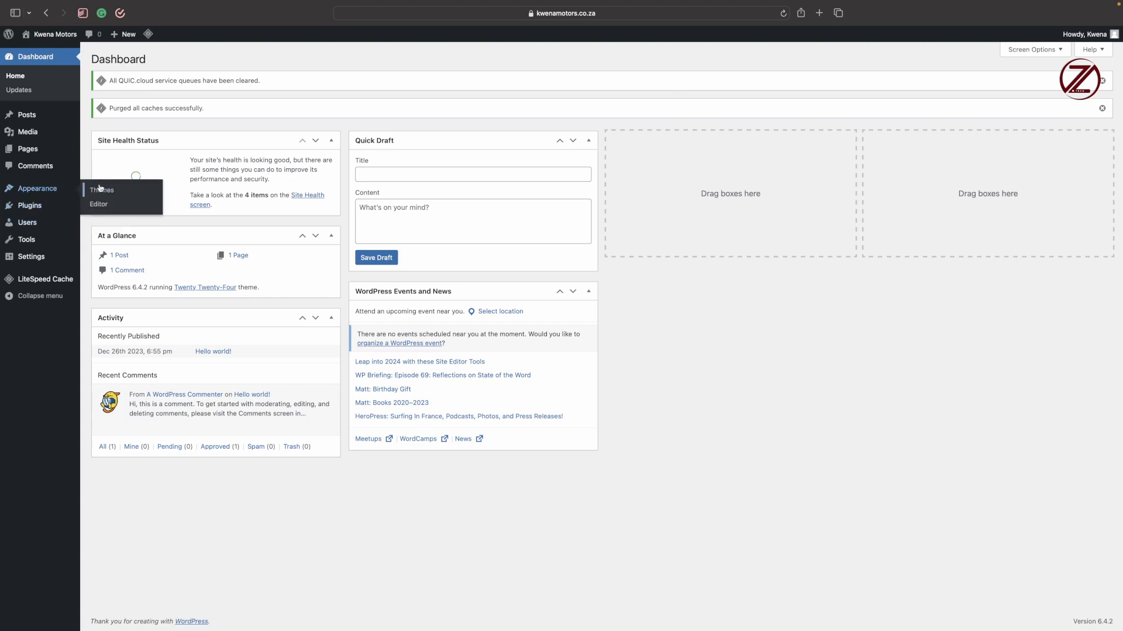
{"action": "left_click", "coordinate": [103, 192]}
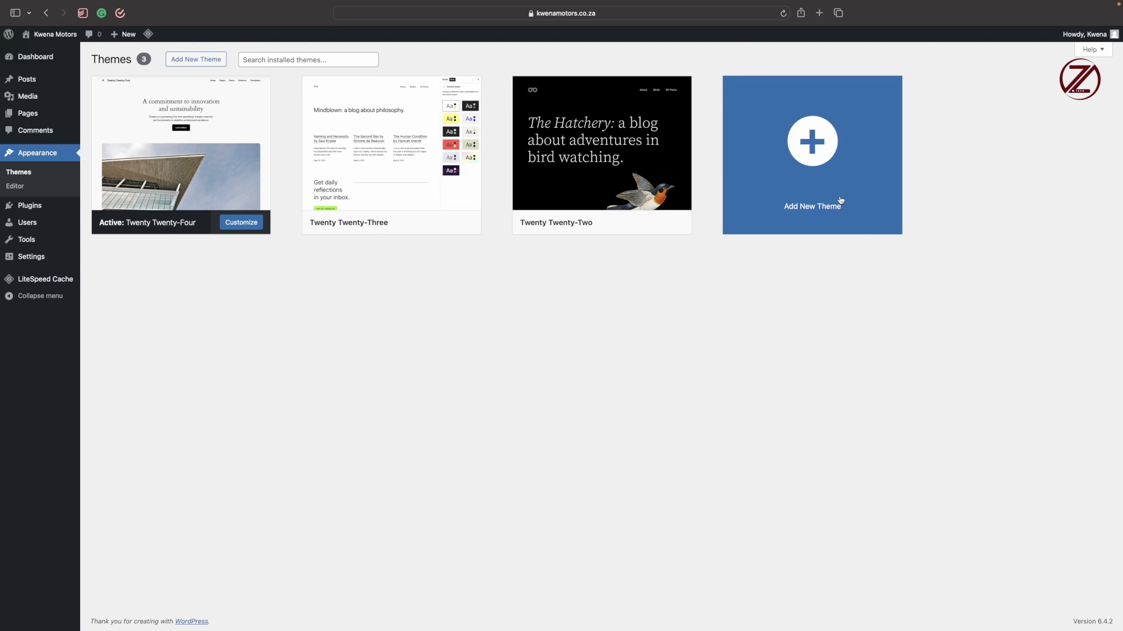
{"action": "left_click", "coordinate": [815, 155]}
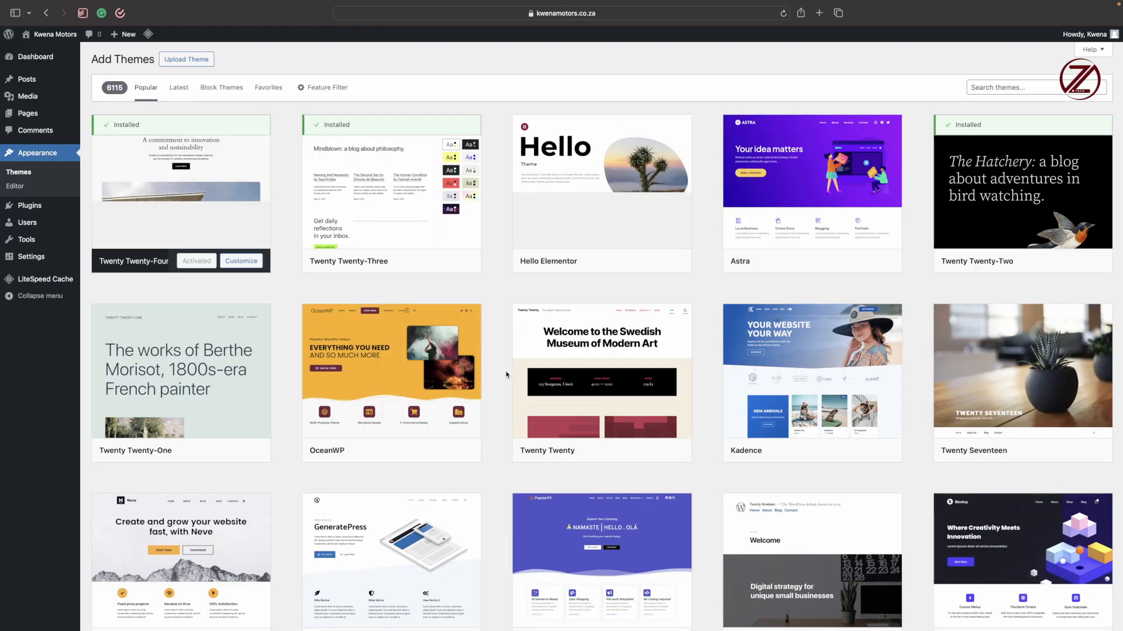
Look through the popular themes in the catalogue, such as Astra, OceanWP, GeneratePress, Blocksy and Royal Elementor Kit.
{"action": "scroll", "coordinate": [507, 374], "scroll_direction": "down", "scroll_amount": 3}
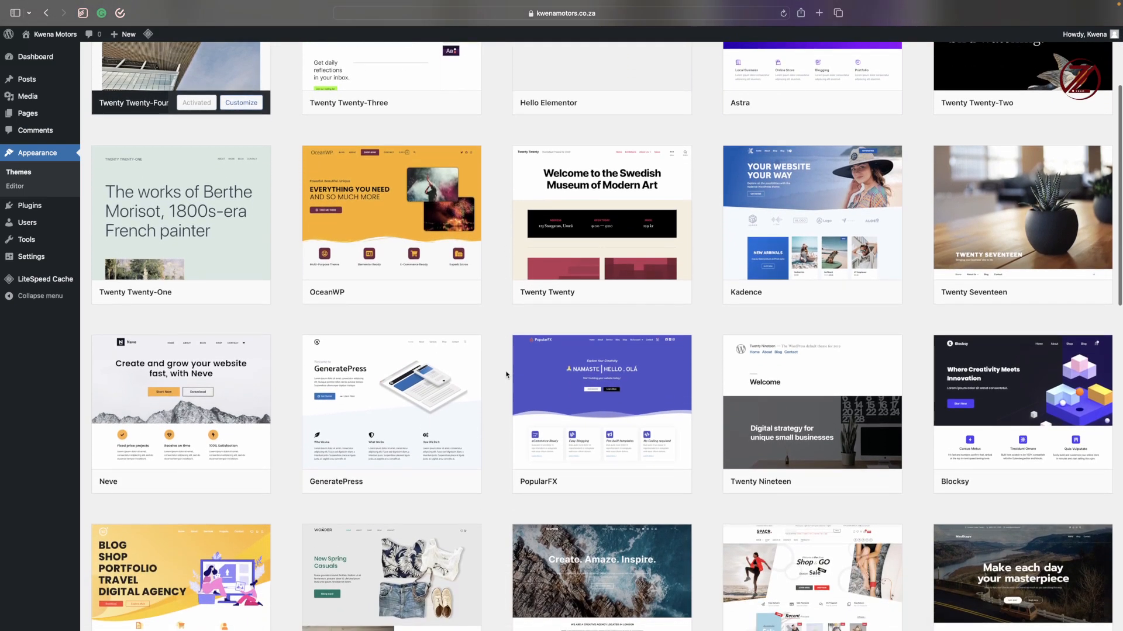
{"action": "mouse_move", "coordinate": [196, 419]}
{"action": "mouse_move", "coordinate": [359, 431]}
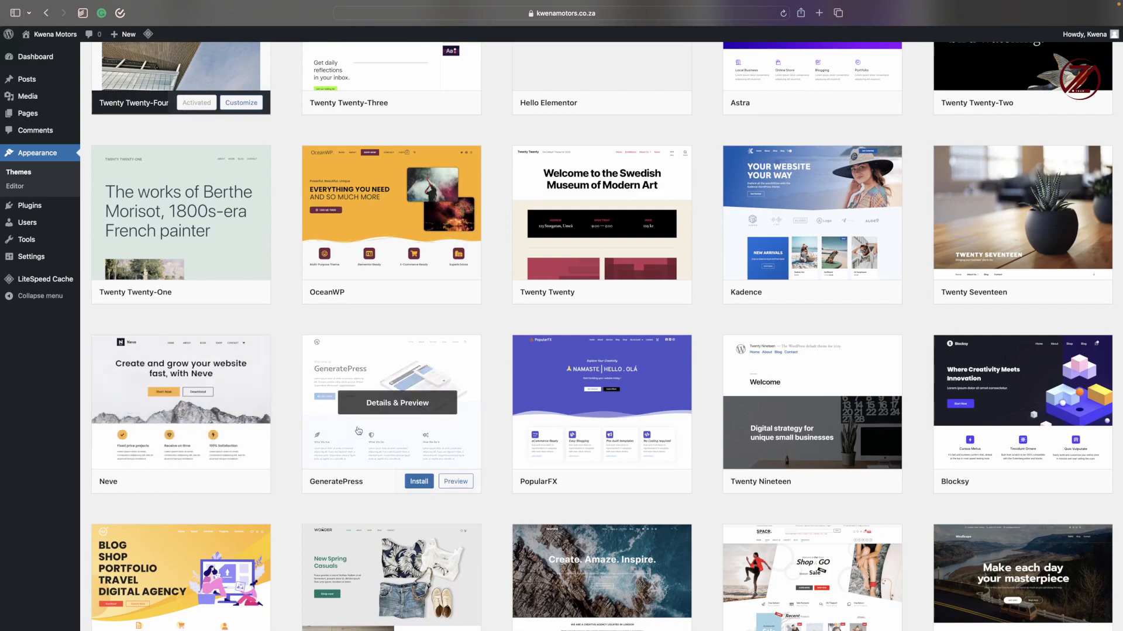
{"action": "scroll", "coordinate": [359, 431], "scroll_direction": "up", "scroll_amount": 2}
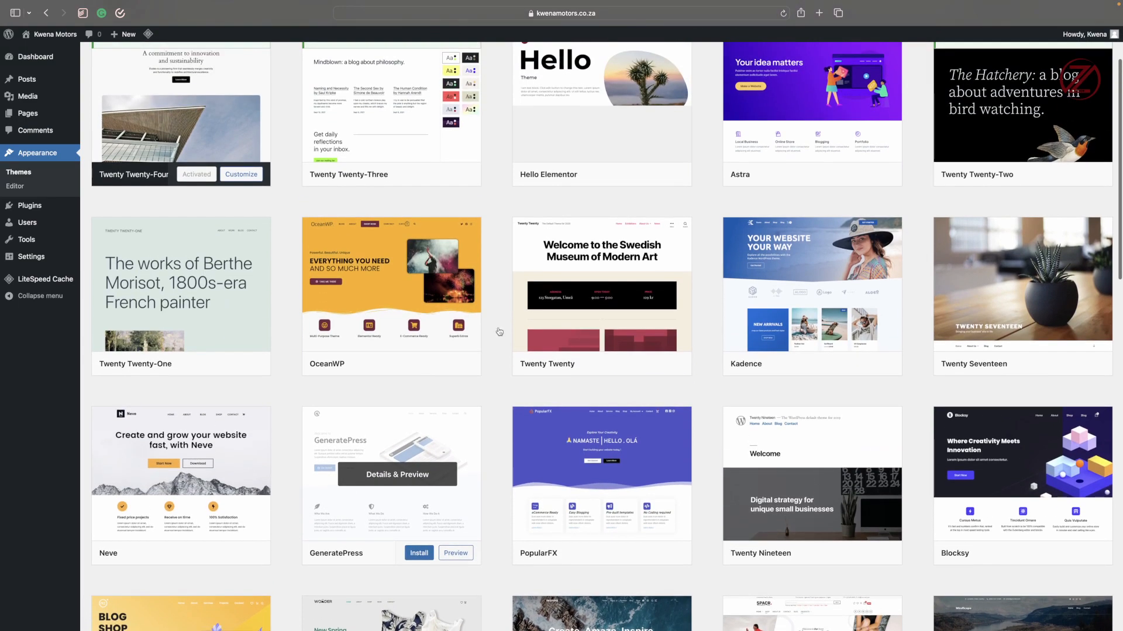
{"action": "mouse_move", "coordinate": [776, 123]}
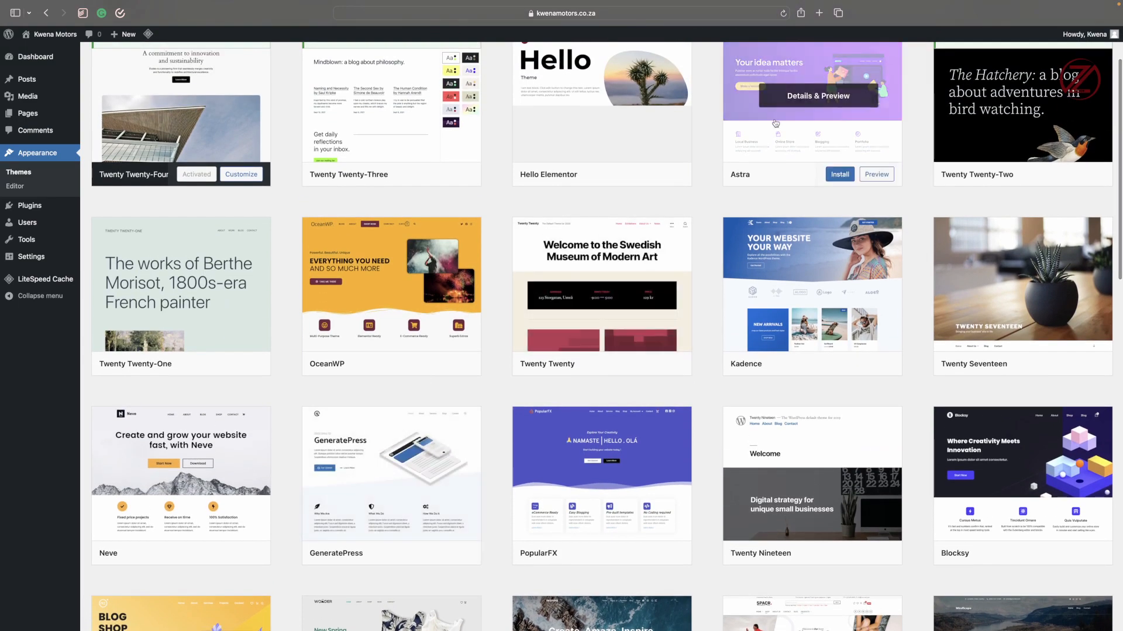
{"action": "scroll", "coordinate": [776, 124], "scroll_direction": "up", "scroll_amount": 1}
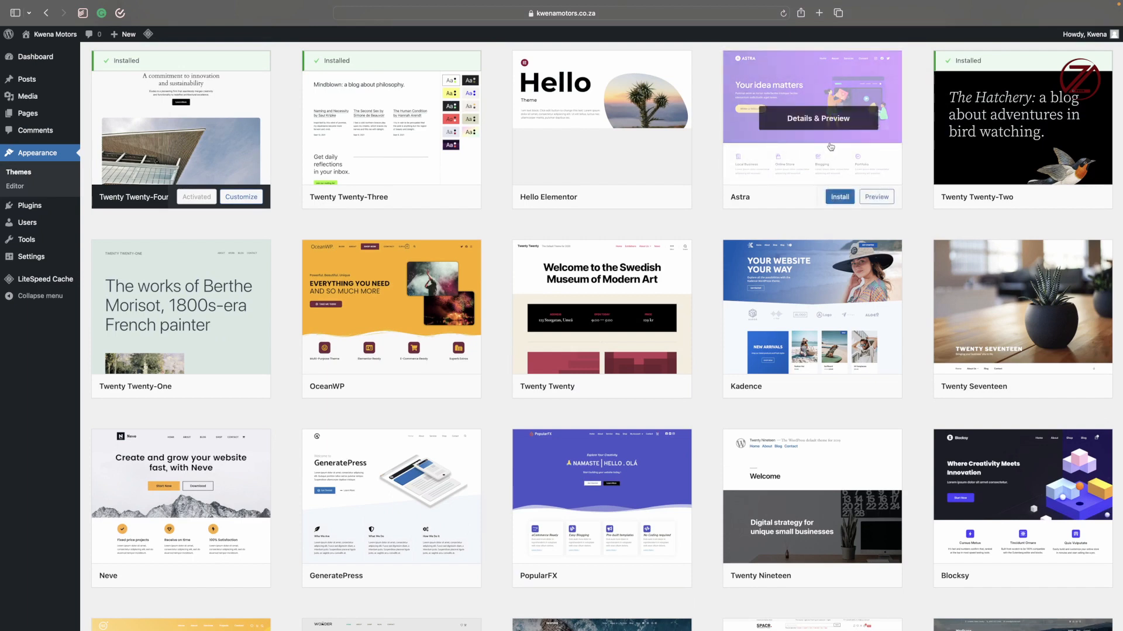
{"action": "mouse_move", "coordinate": [429, 340]}
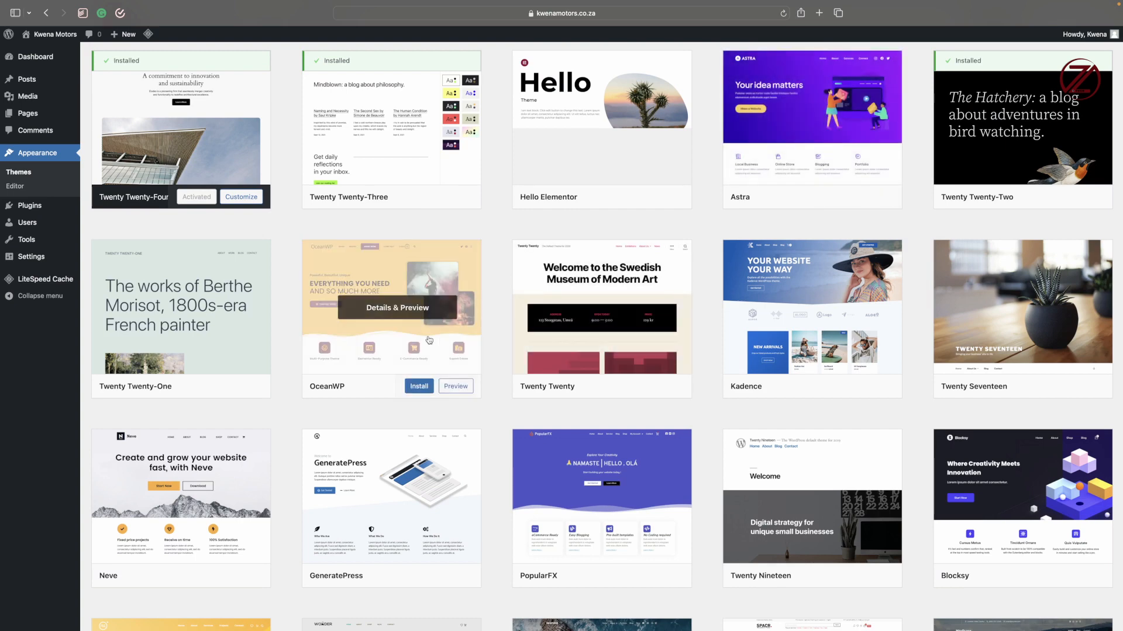
{"action": "scroll", "coordinate": [429, 340], "scroll_direction": "down", "scroll_amount": 5}
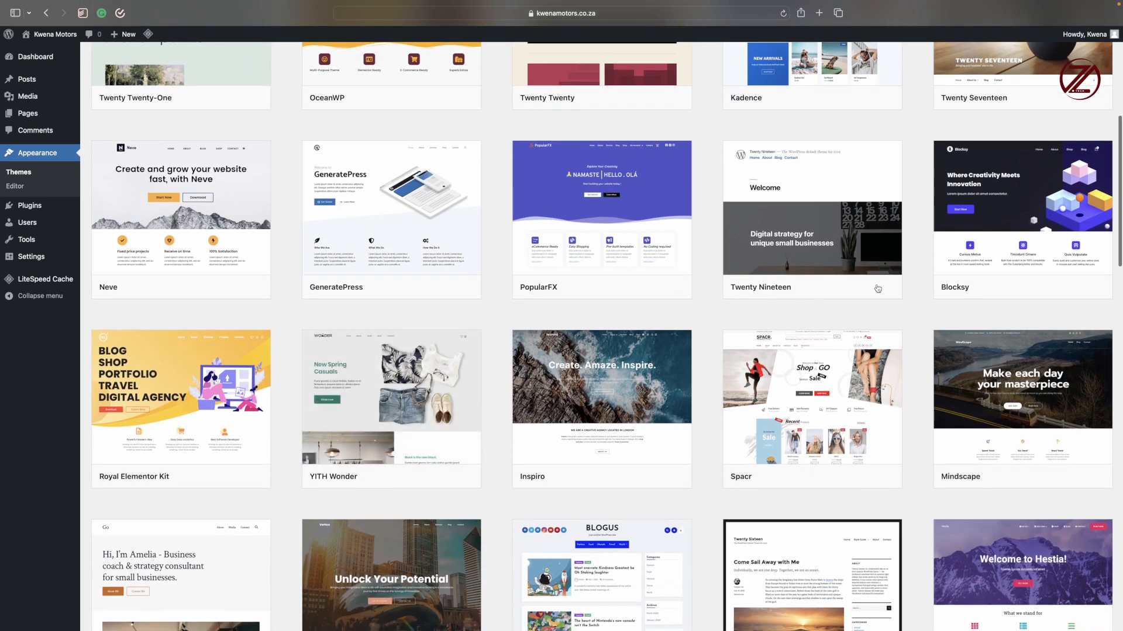
{"action": "mouse_move", "coordinate": [962, 256]}
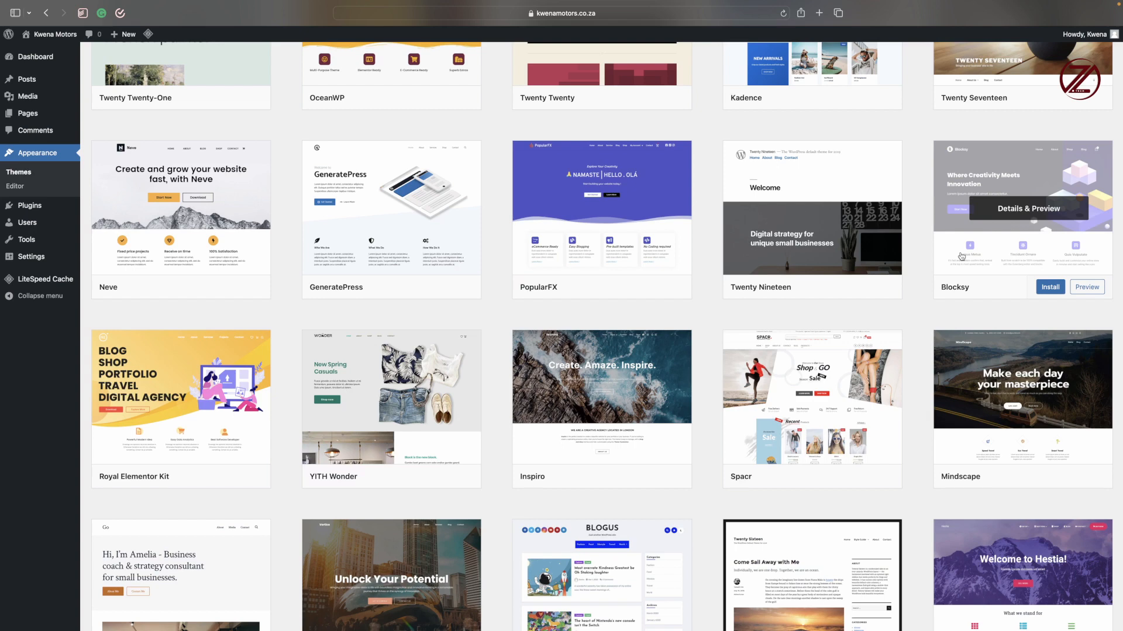
{"action": "mouse_move", "coordinate": [158, 383]}
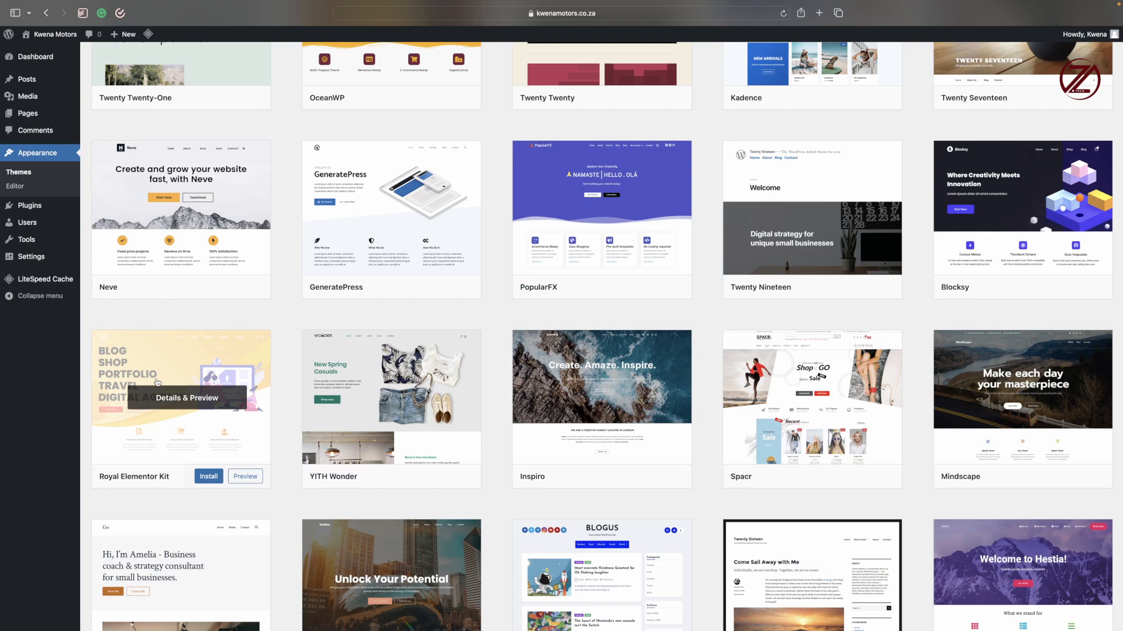
{"action": "scroll", "coordinate": [158, 383], "scroll_direction": "down", "scroll_amount": 3}
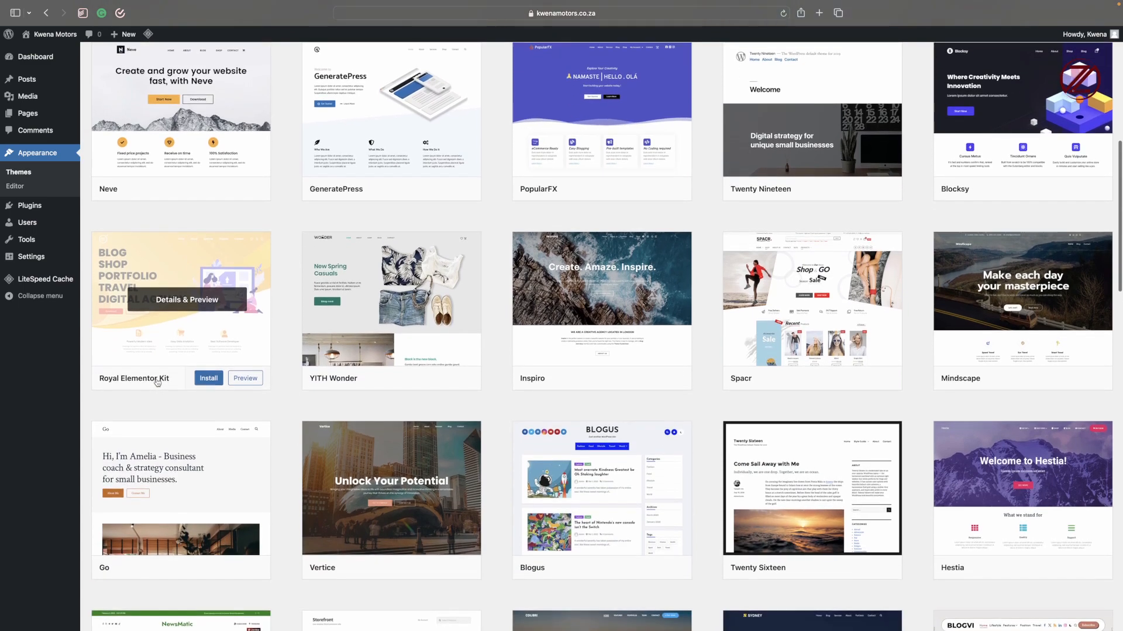
{"action": "scroll", "coordinate": [157, 383], "scroll_direction": "down", "scroll_amount": 6}
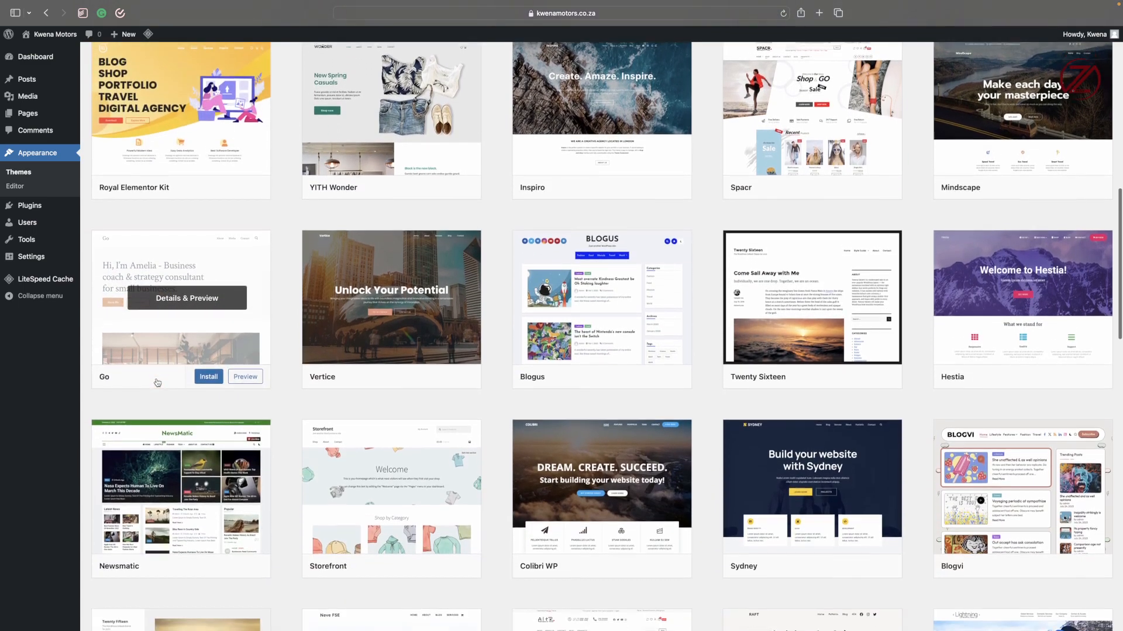
{"action": "scroll", "coordinate": [157, 382], "scroll_direction": "down", "scroll_amount": 6}
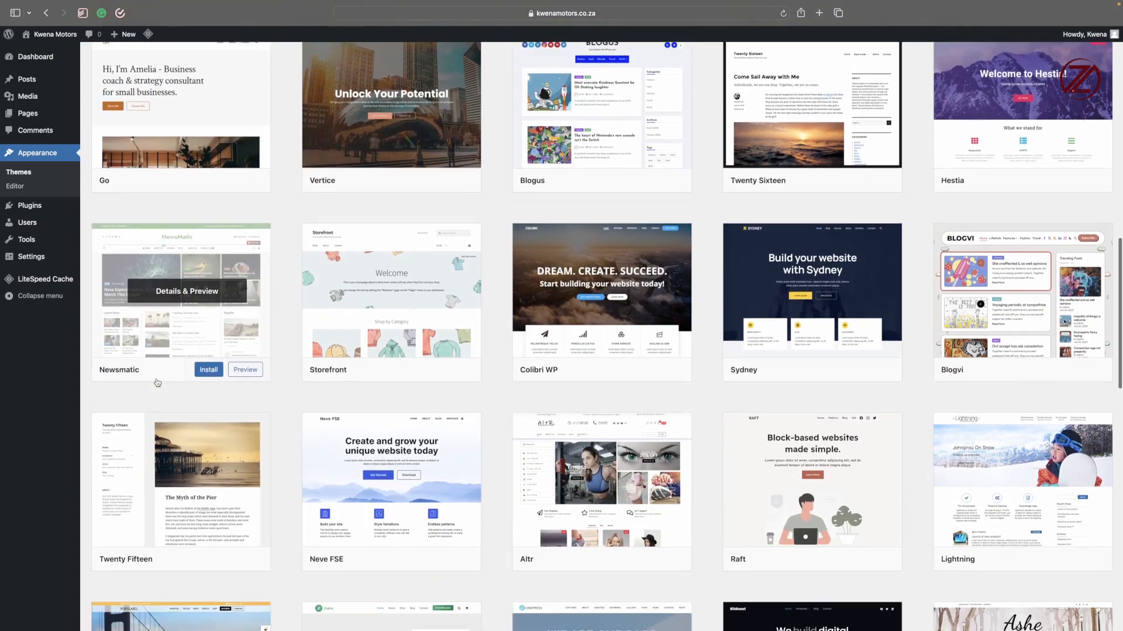
{"action": "scroll", "coordinate": [156, 378], "scroll_direction": "down", "scroll_amount": 7}
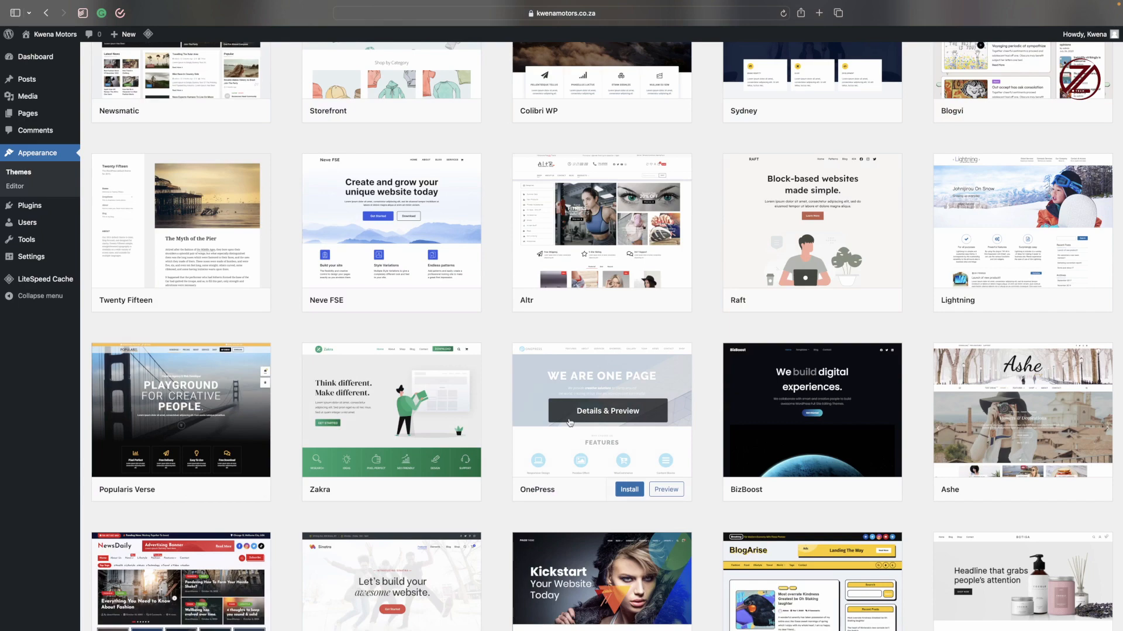
{"action": "scroll", "coordinate": [568, 421], "scroll_direction": "down", "scroll_amount": 10}
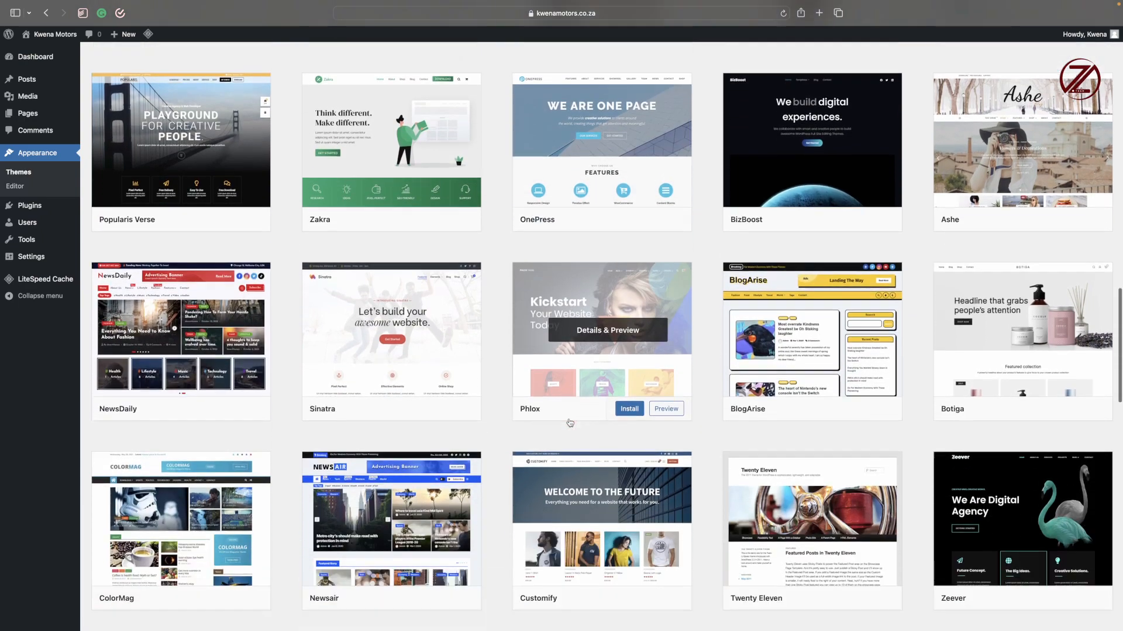
{"action": "scroll", "coordinate": [568, 420], "scroll_direction": "down", "scroll_amount": 8}
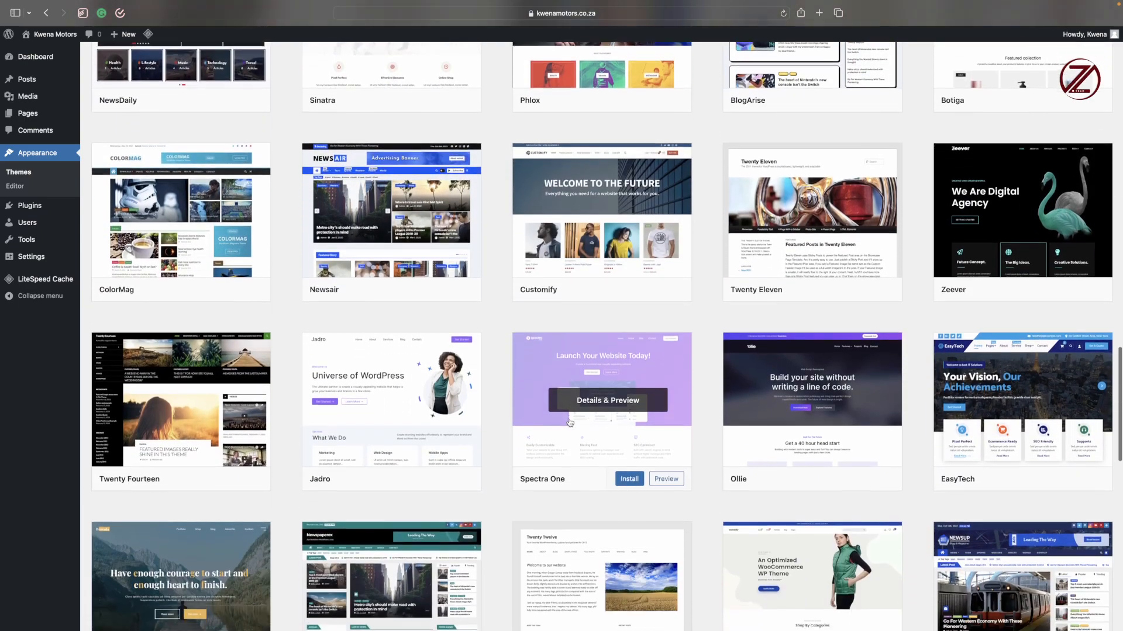
{"action": "scroll", "coordinate": [570, 422], "scroll_direction": "down", "scroll_amount": 4}
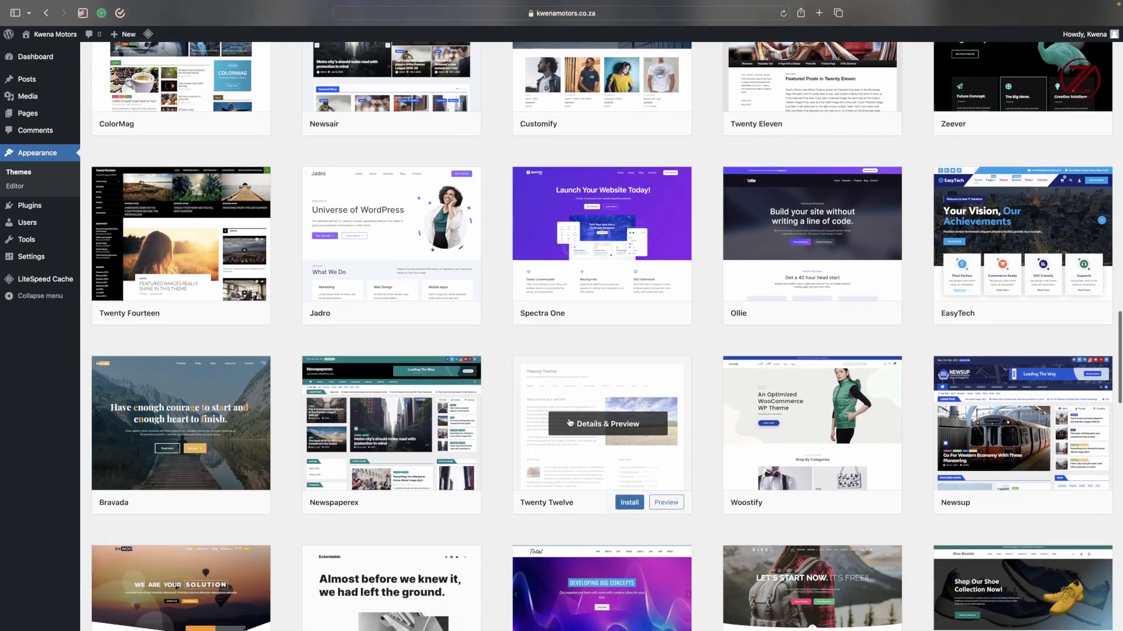
{"action": "scroll", "coordinate": [570, 423], "scroll_direction": "down", "scroll_amount": 4}
{"action": "scroll", "coordinate": [570, 422], "scroll_direction": "down", "scroll_amount": 5}
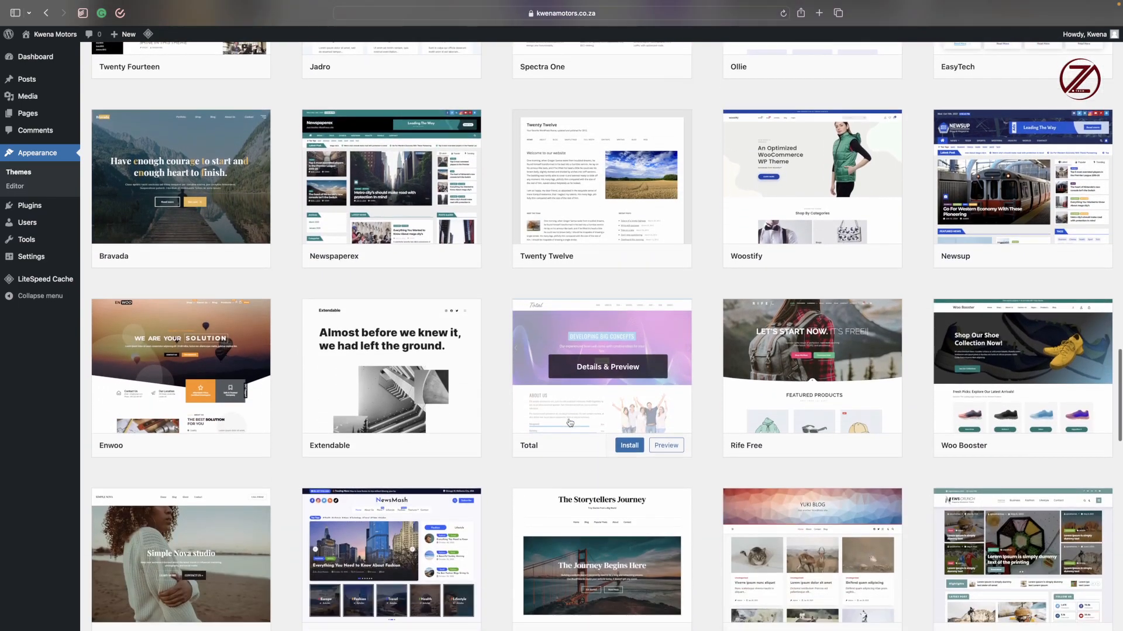
{"action": "scroll", "coordinate": [570, 422], "scroll_direction": "down", "scroll_amount": 14}
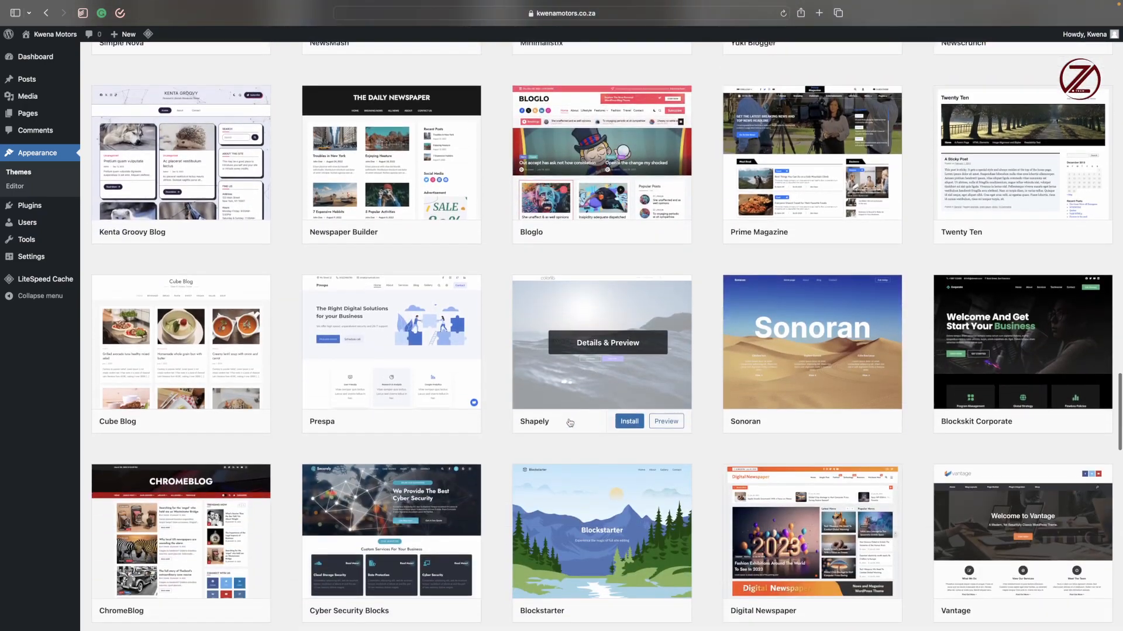
{"action": "scroll", "coordinate": [570, 423], "scroll_direction": "up", "scroll_amount": 16}
{"action": "scroll", "coordinate": [570, 422], "scroll_direction": "up", "scroll_amount": 20}
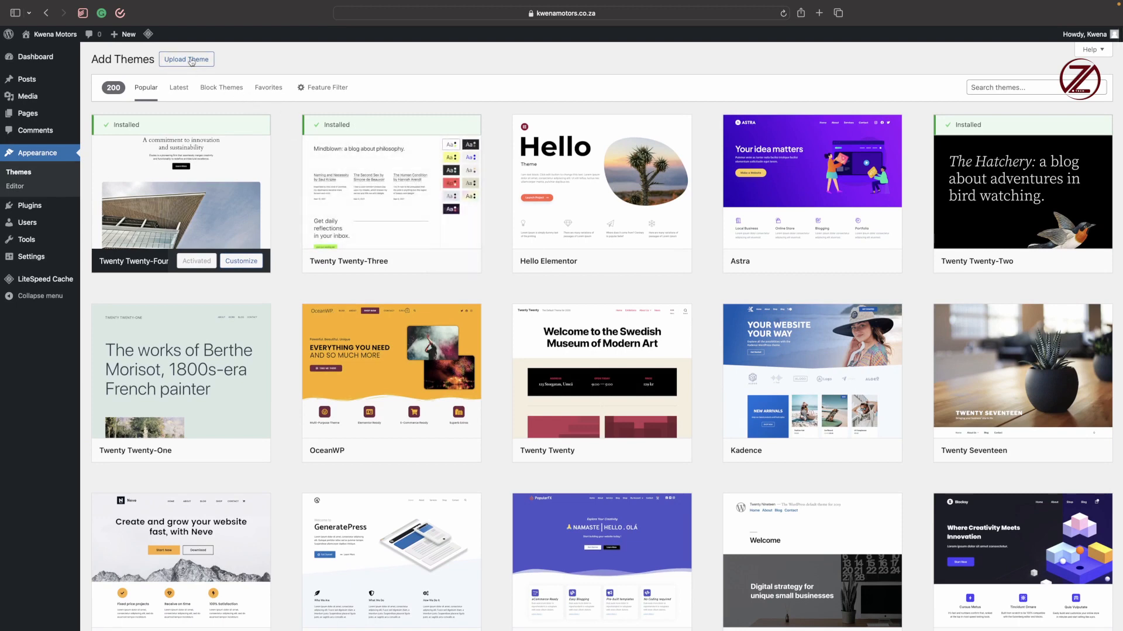
Search the theme catalogue for "divi".
{"action": "left_click", "coordinate": [996, 87]}
{"action": "type", "text": "divi"}
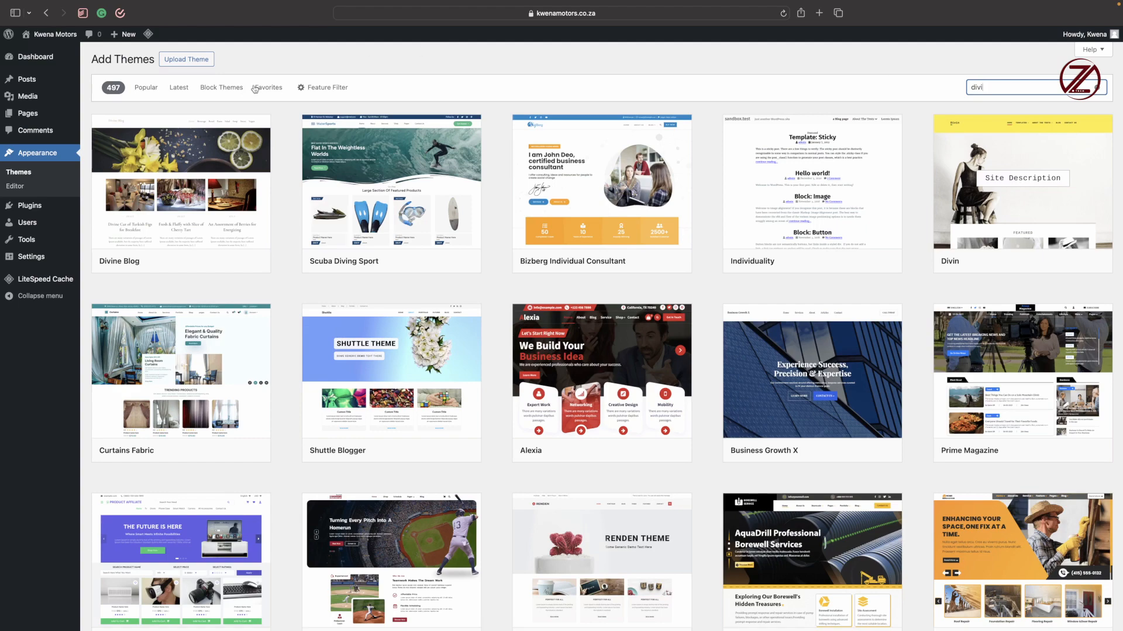
{"action": "left_click", "coordinate": [297, 63]}
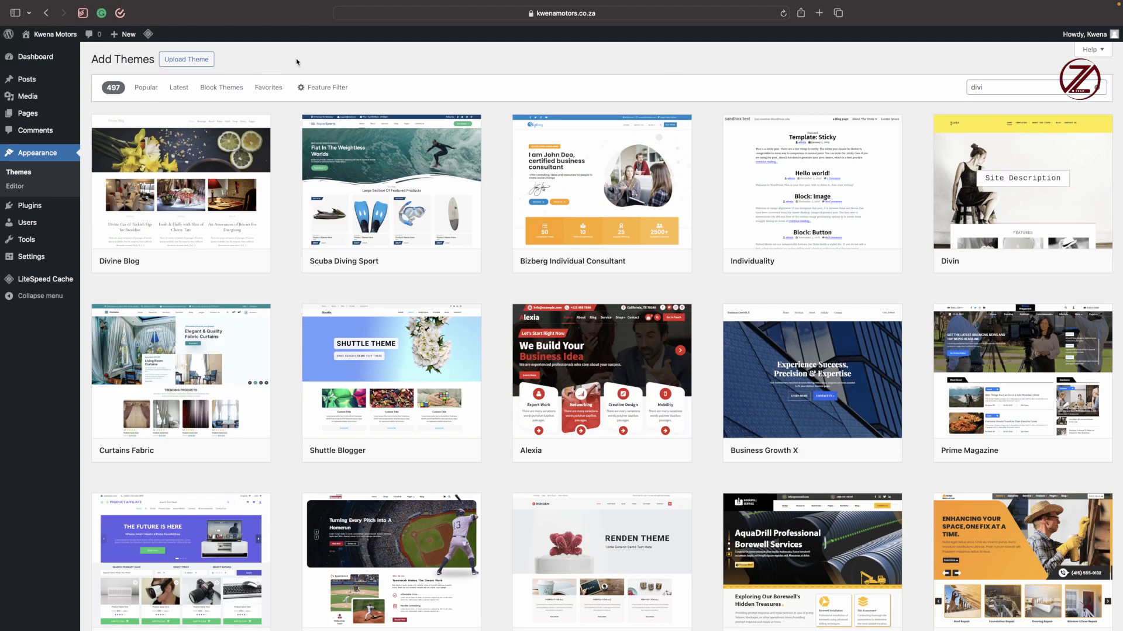
Upload the theme file Divi.zip, install it and activate Divi as the site's theme.
{"action": "left_click", "coordinate": [196, 60]}
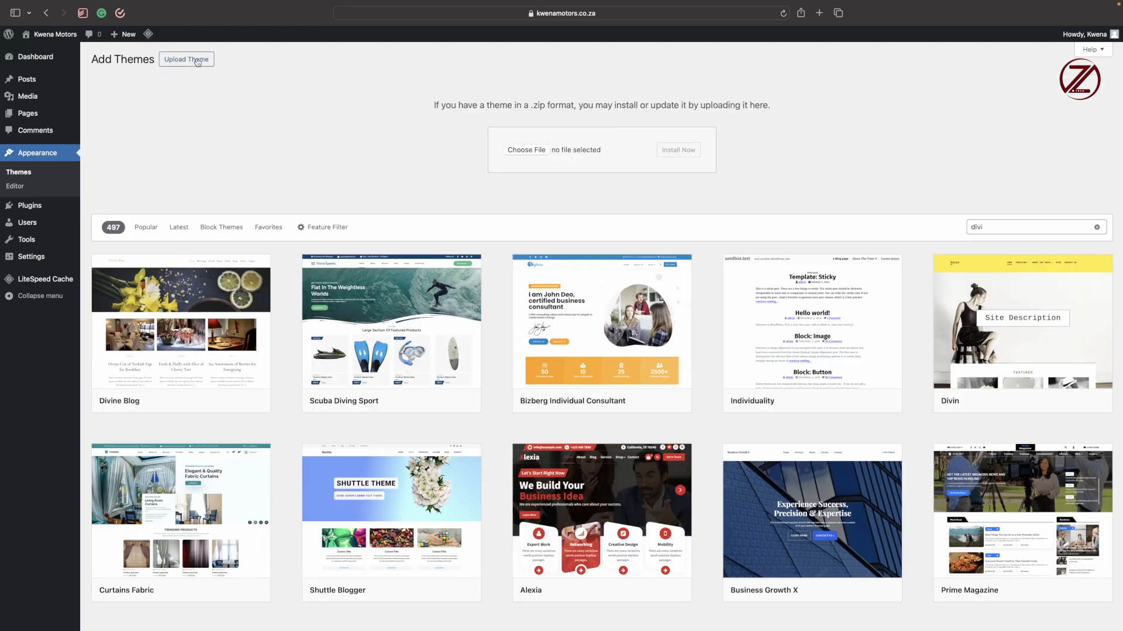
{"action": "left_click", "coordinate": [532, 150]}
{"action": "left_click", "coordinate": [682, 156]}
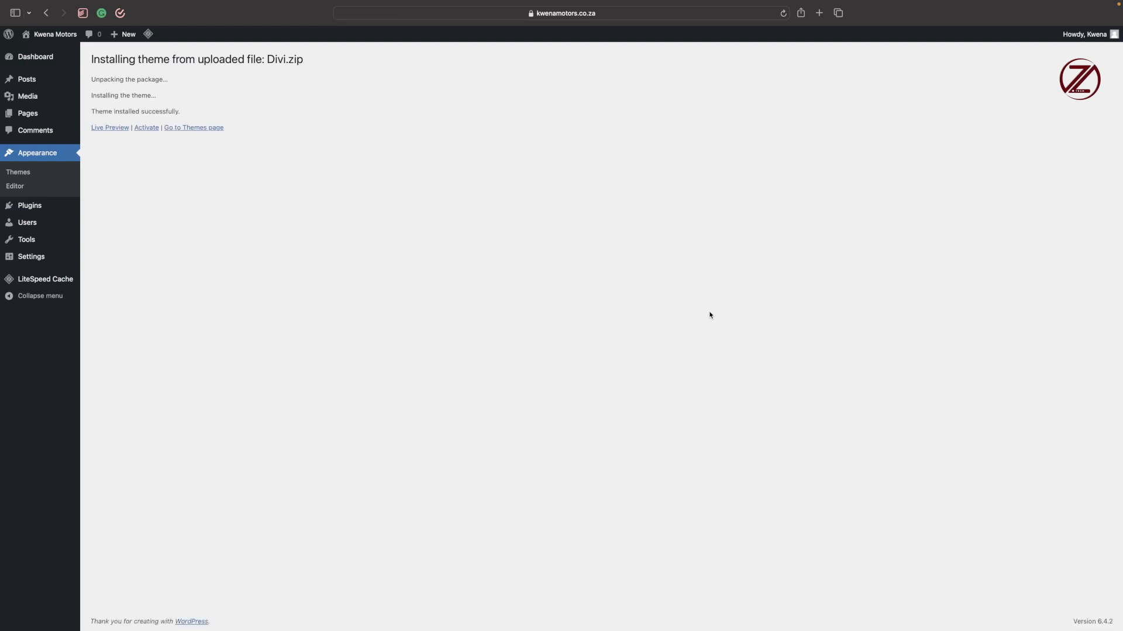
{"action": "left_click", "coordinate": [147, 128]}
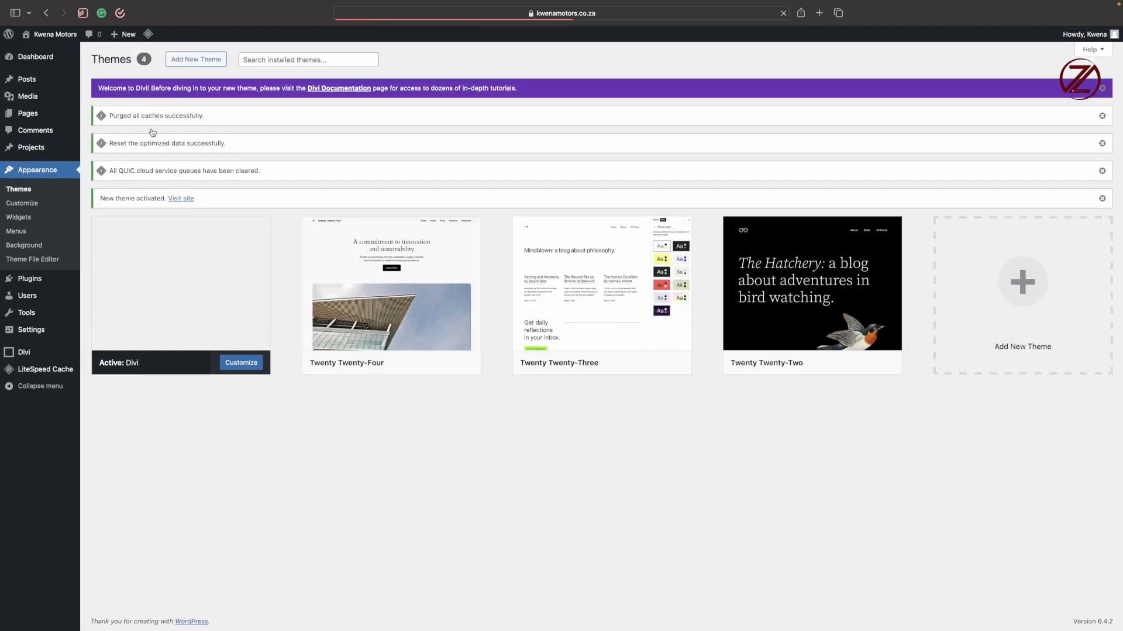
Open the customizer for the active Divi theme and go to its Footer settings.
{"action": "mouse_move", "coordinate": [180, 262]}
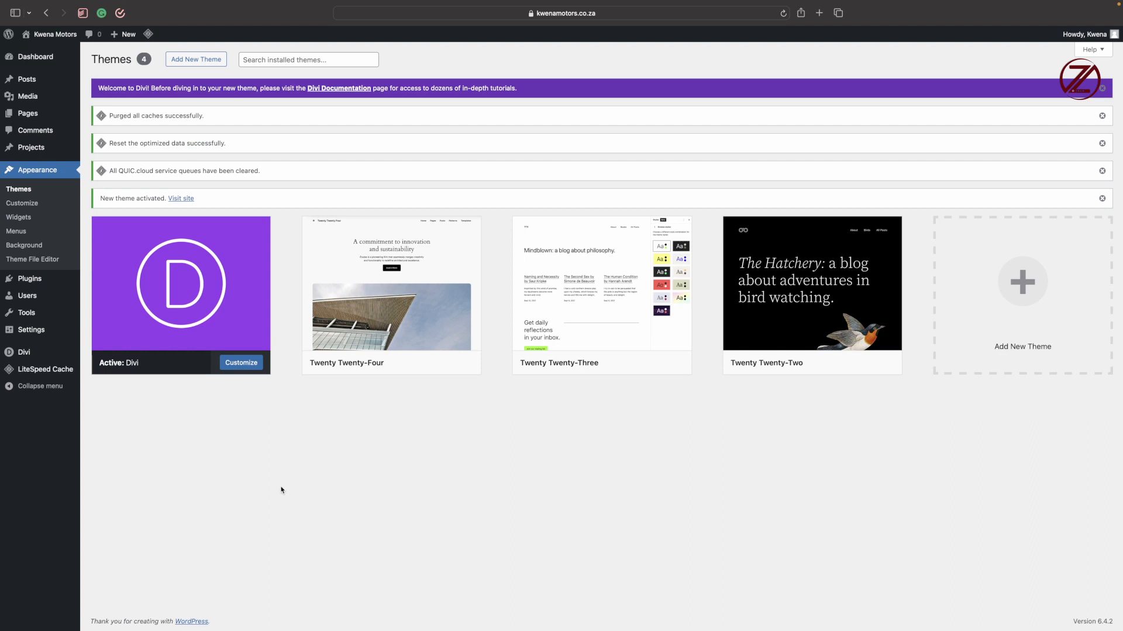
{"action": "left_click", "coordinate": [59, 201]}
{"action": "mouse_move", "coordinate": [131, 319]}
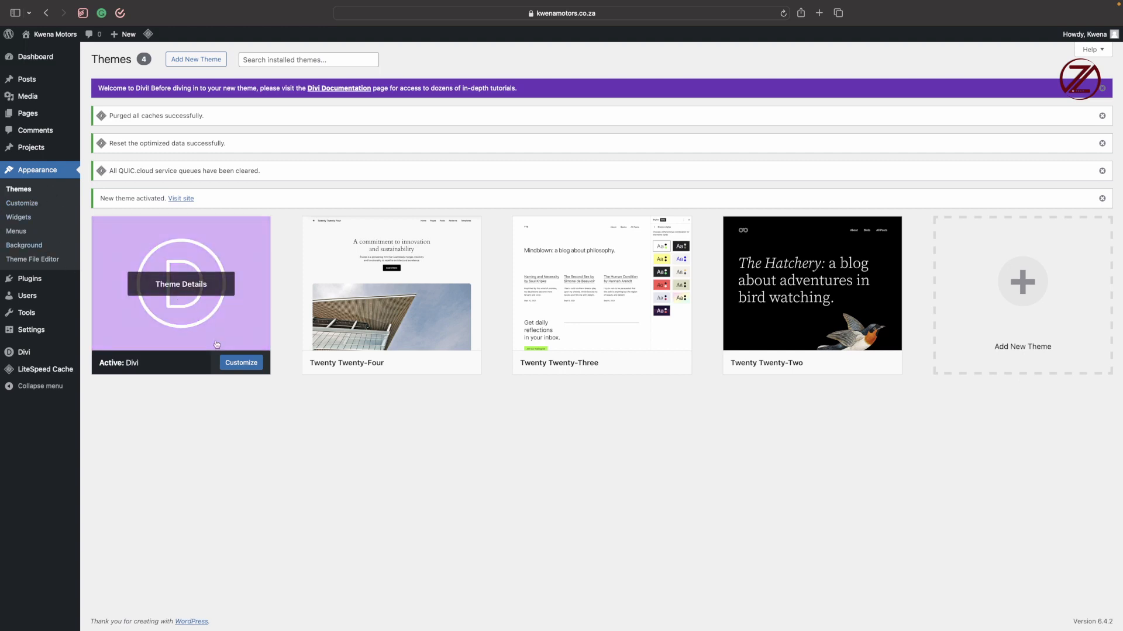
{"action": "left_click", "coordinate": [234, 367]}
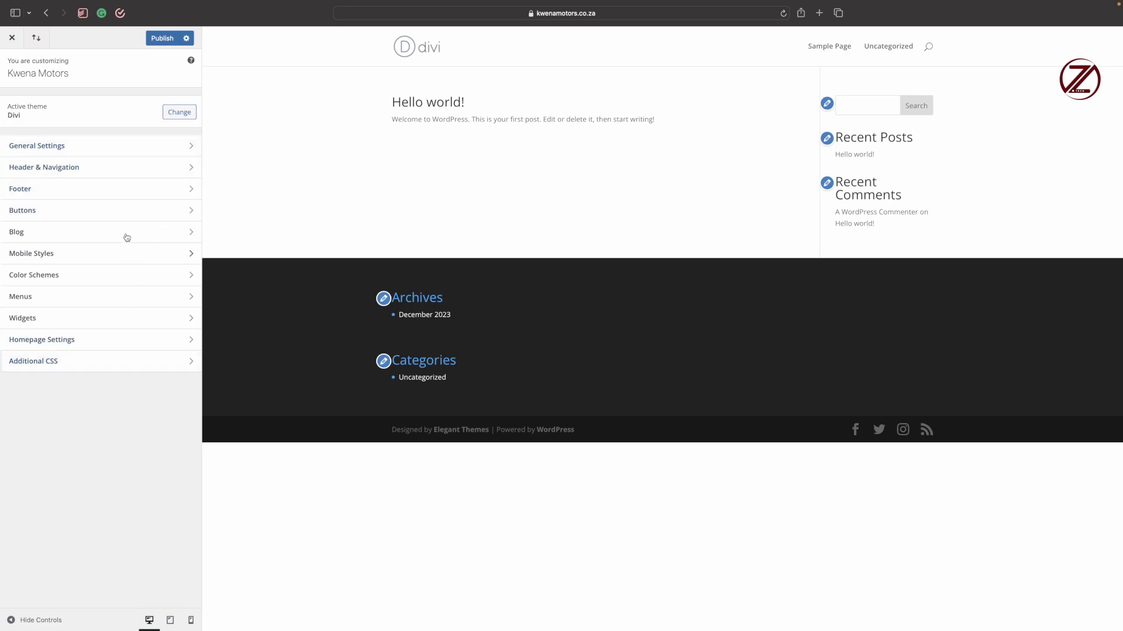
{"action": "left_click", "coordinate": [111, 190]}
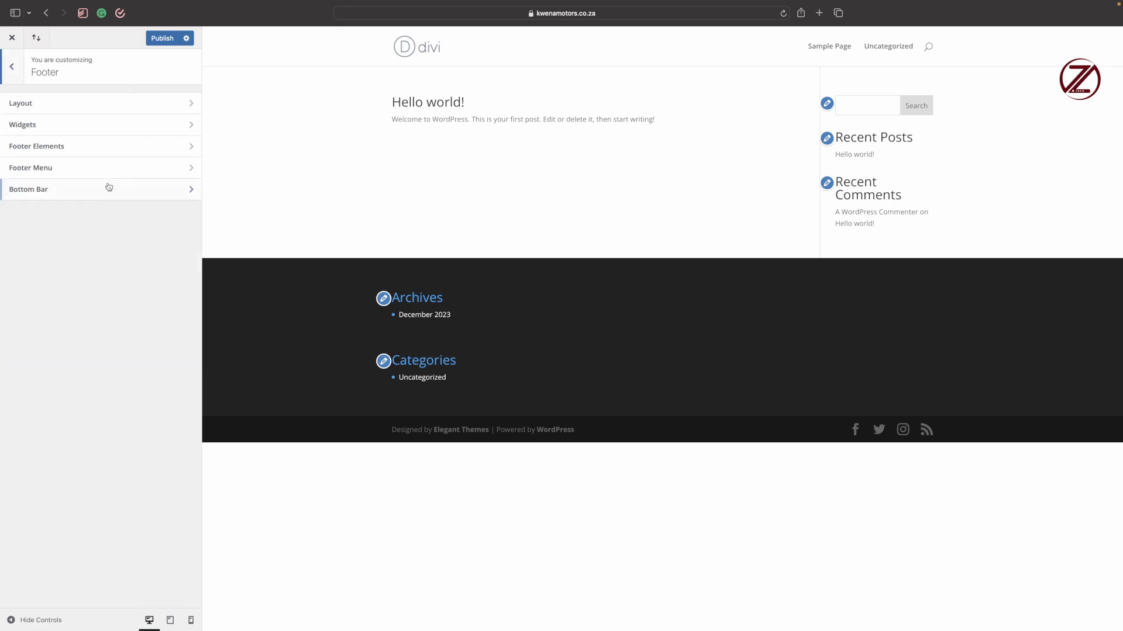
View the Site Identity options in the customizer's General Settings and leave the customizer.
{"action": "left_click", "coordinate": [13, 66]}
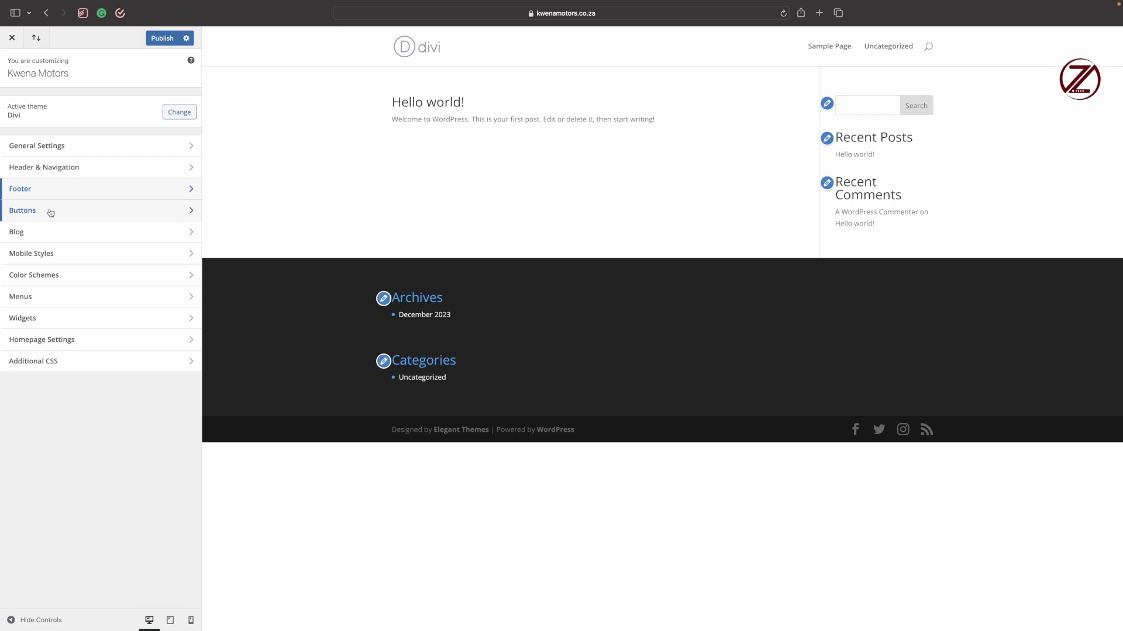
{"action": "left_click", "coordinate": [103, 145]}
{"action": "left_click", "coordinate": [86, 111]}
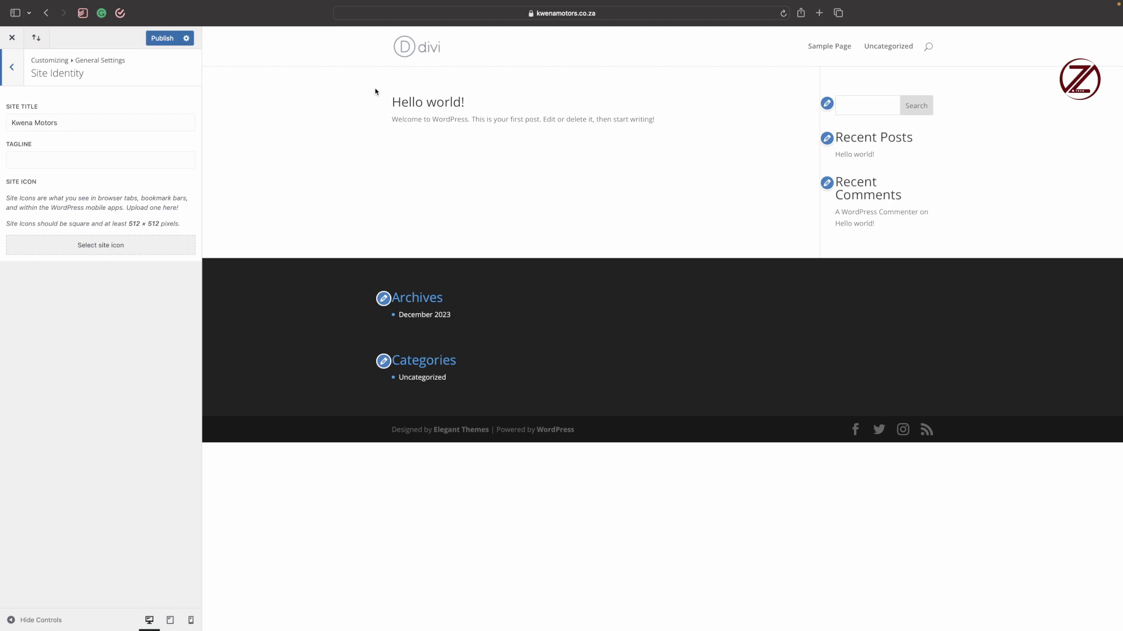
{"action": "left_click", "coordinate": [11, 38]}
Delete the Akismet Anti-spam and Hello Dolly plugins together with a bulk action on the installed plugins.
{"action": "mouse_move", "coordinate": [45, 282]}
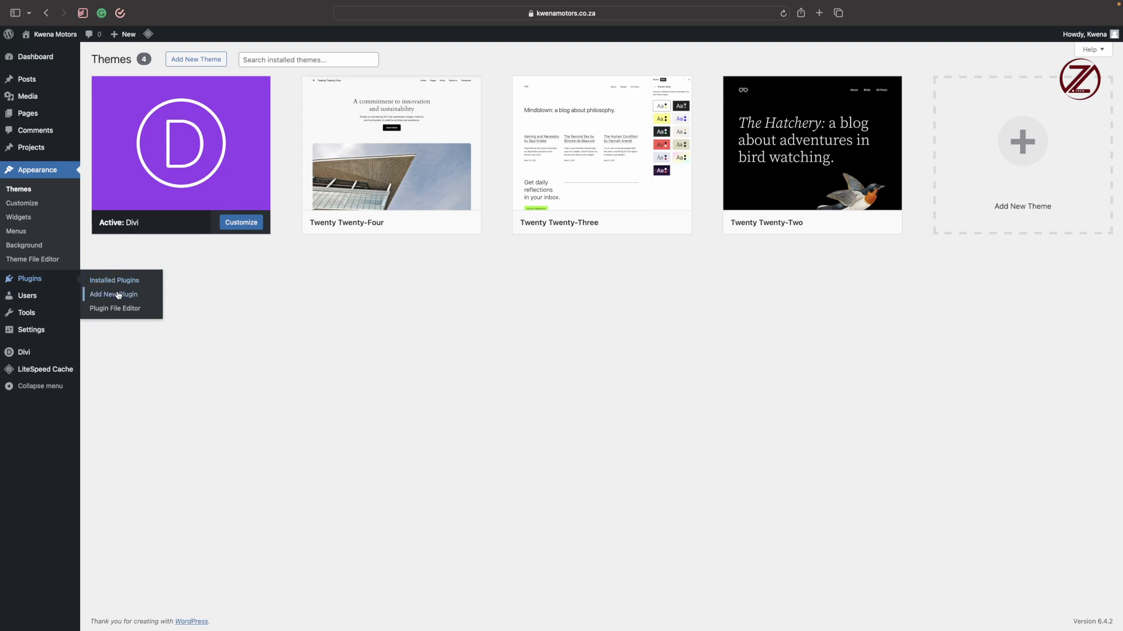
{"action": "left_click", "coordinate": [120, 281]}
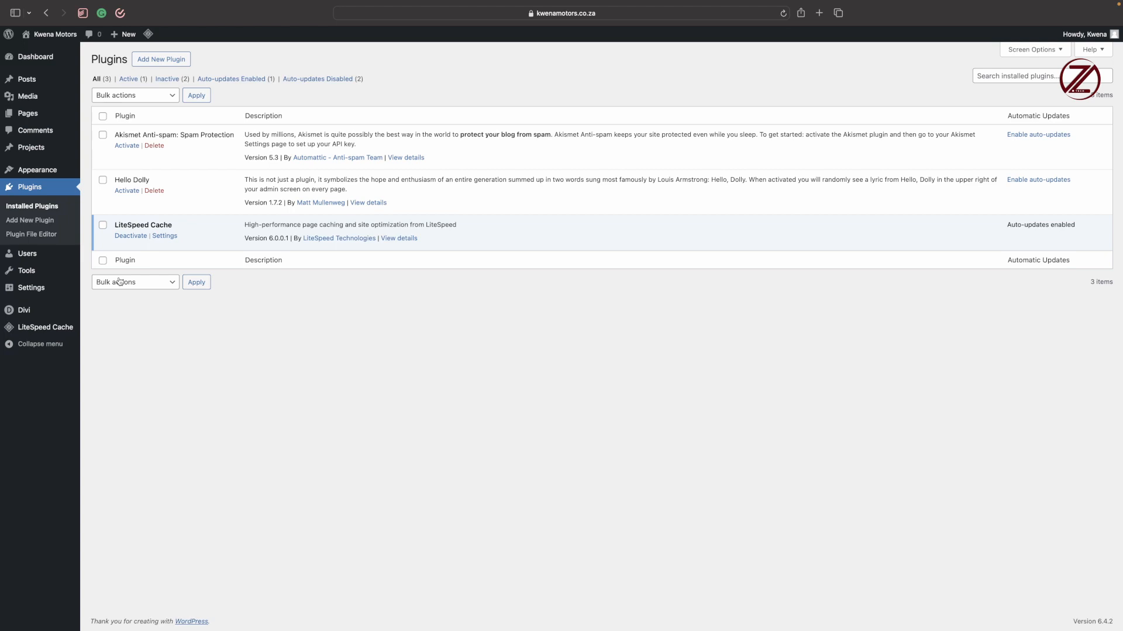
{"action": "left_click", "coordinate": [103, 136]}
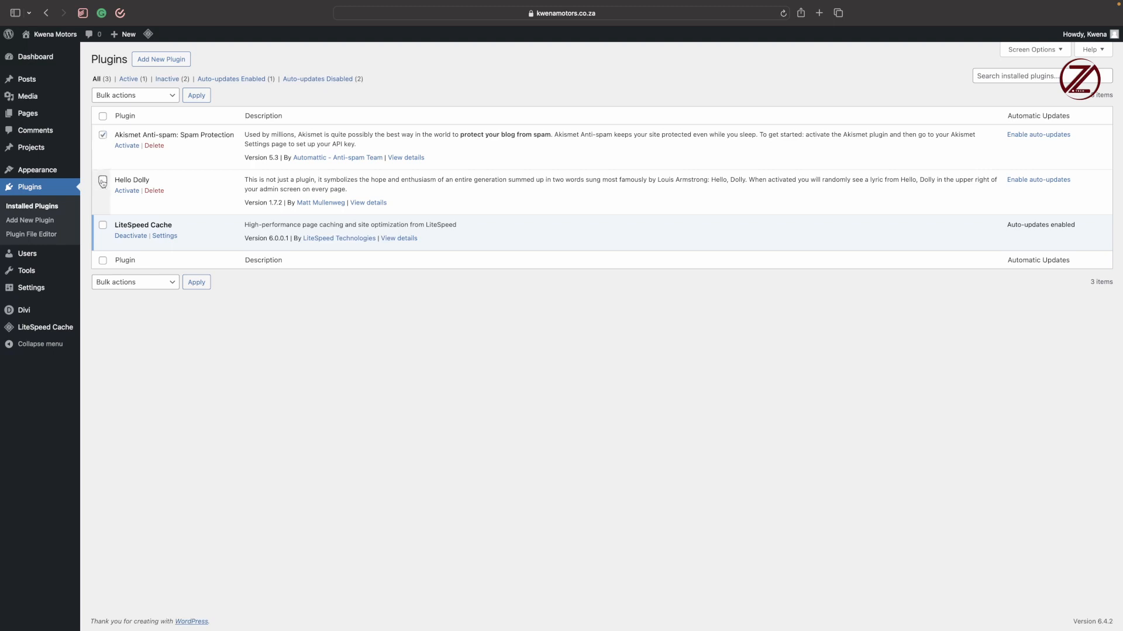
{"action": "left_click", "coordinate": [161, 95]}
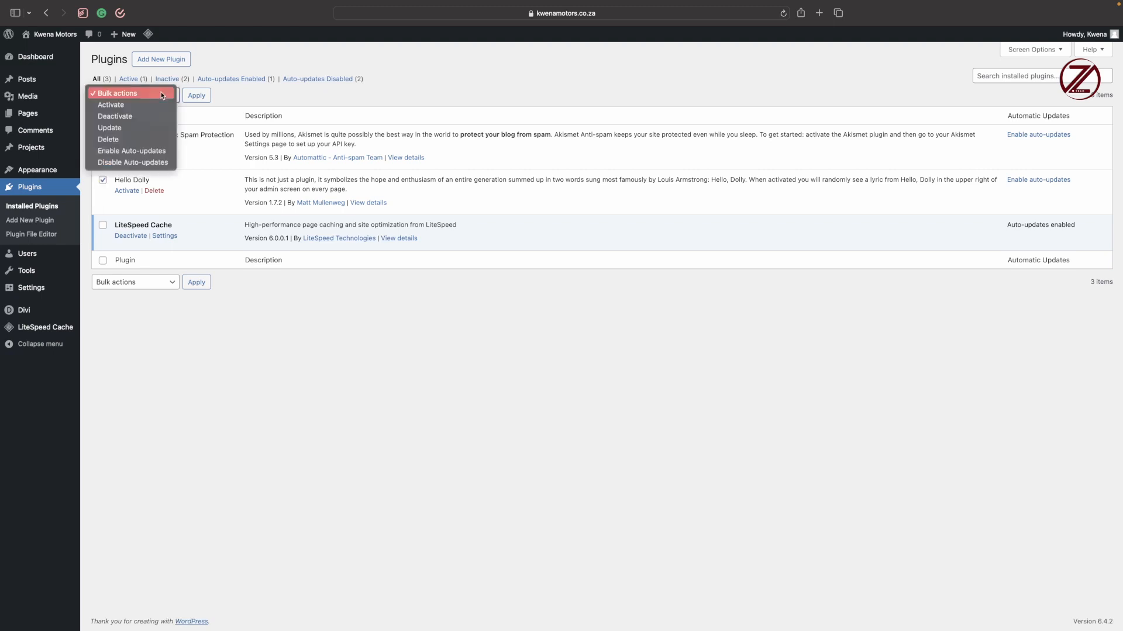
{"action": "left_click", "coordinate": [122, 139]}
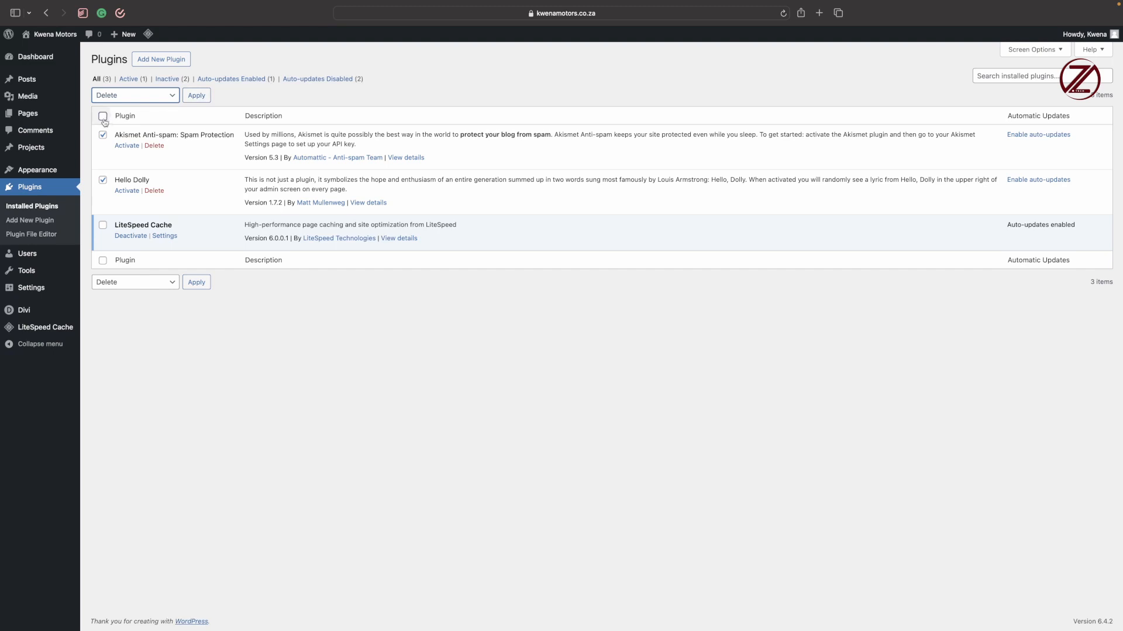
{"action": "left_click", "coordinate": [189, 97]}
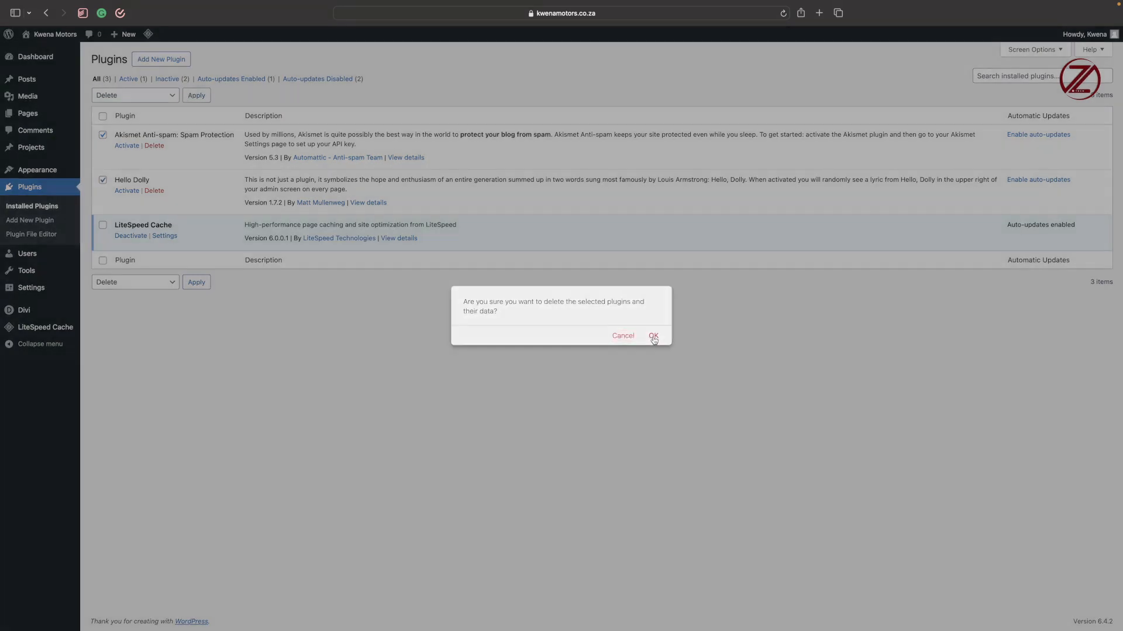
{"action": "left_click", "coordinate": [654, 338]}
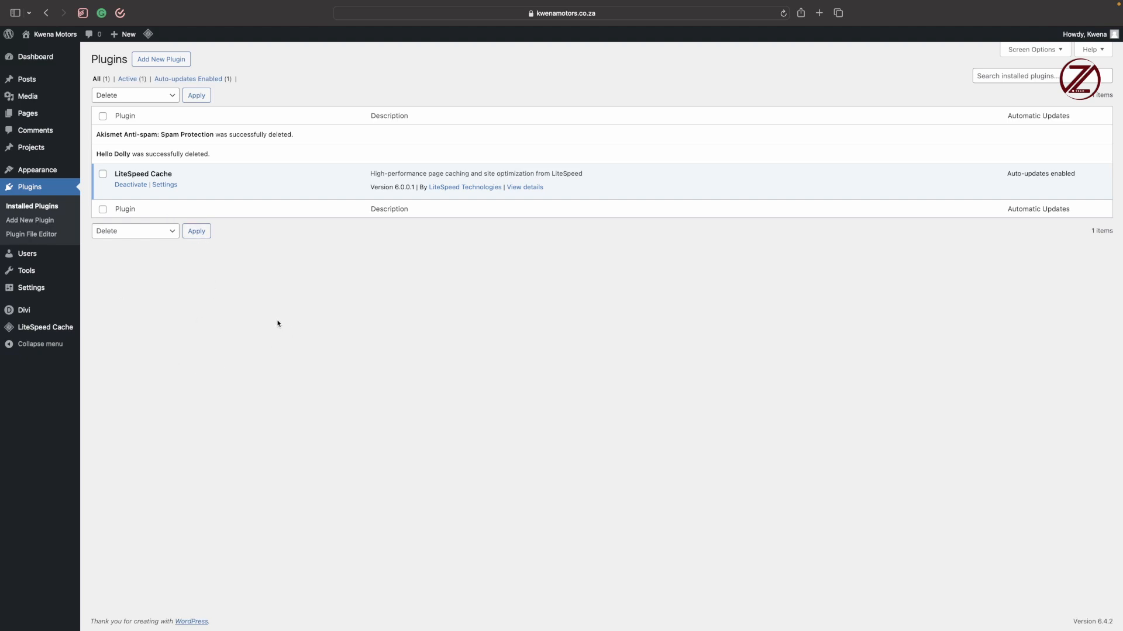
Search the plugin catalogue for "childify" and install the Childify Me plugin.
{"action": "mouse_move", "coordinate": [37, 144]}
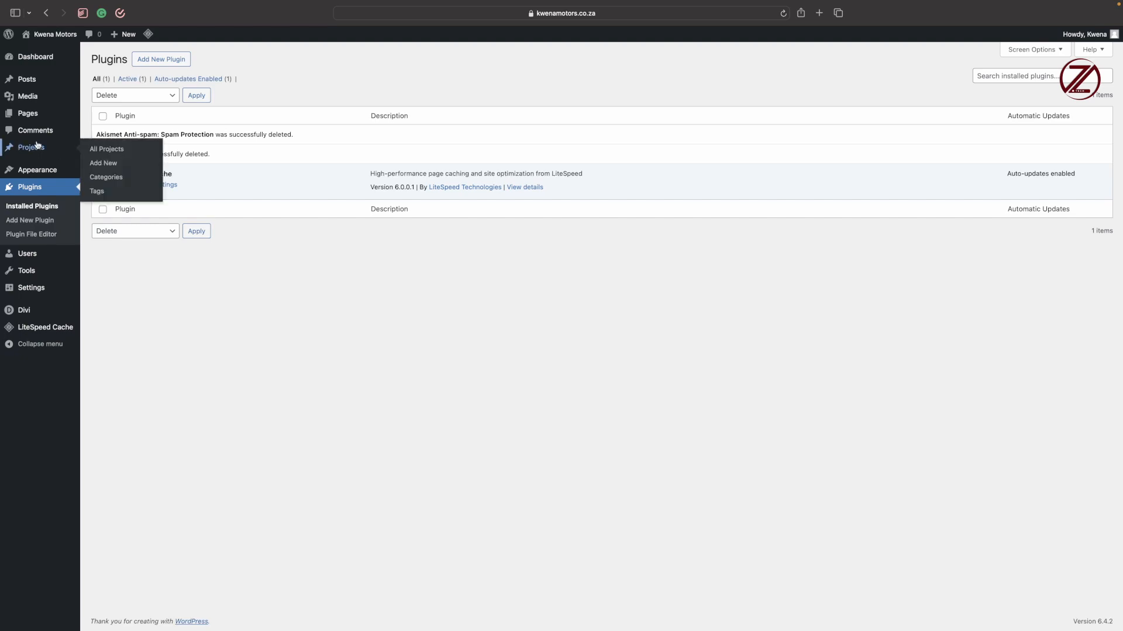
{"action": "left_click", "coordinate": [159, 64]}
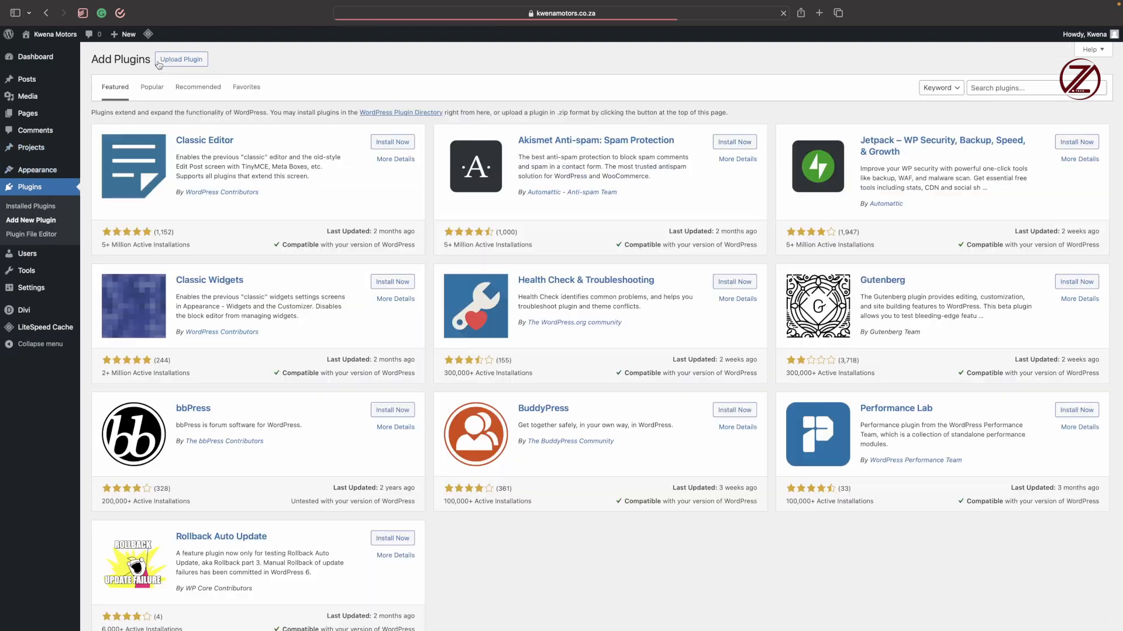
{"action": "left_click", "coordinate": [997, 89]}
{"action": "type", "text": "child"}
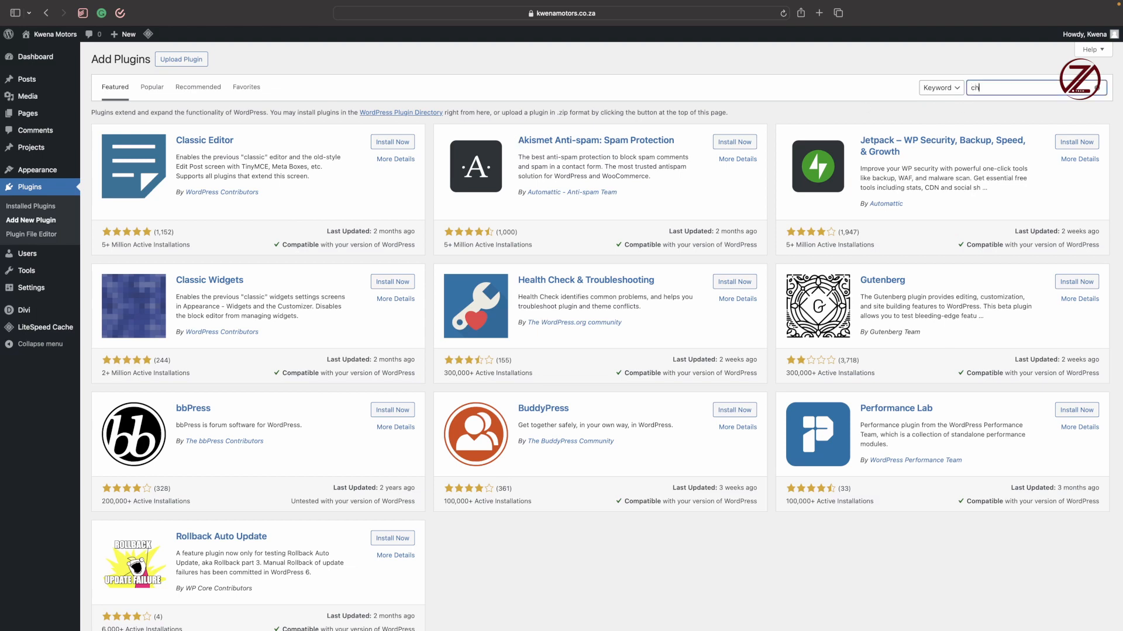
{"action": "type", "text": "ify"}
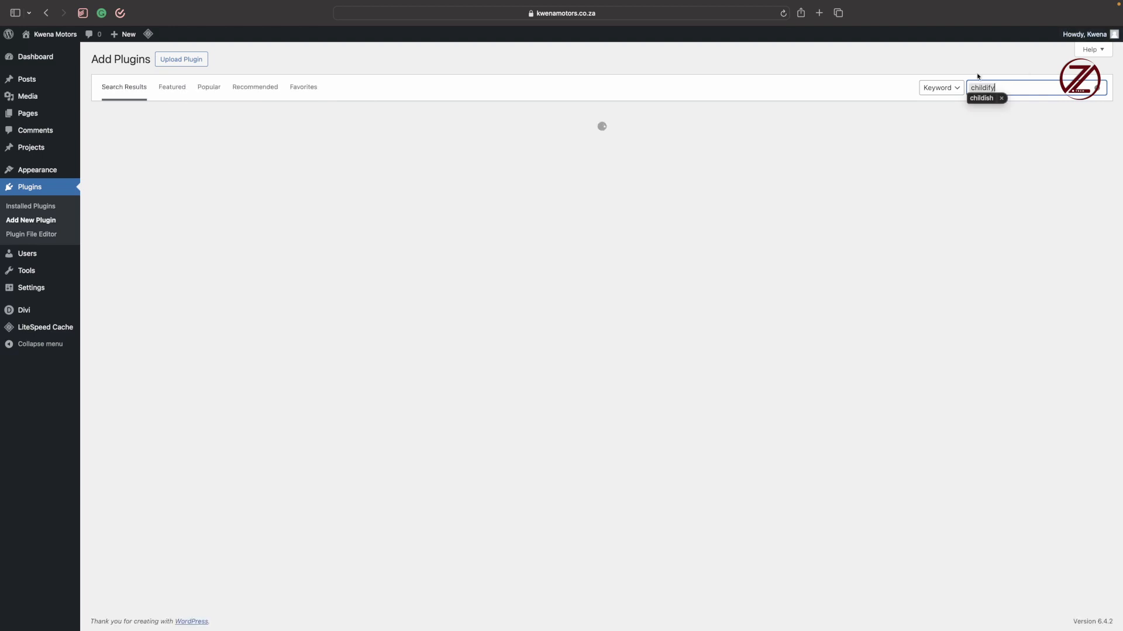
{"action": "left_click", "coordinate": [1002, 99]}
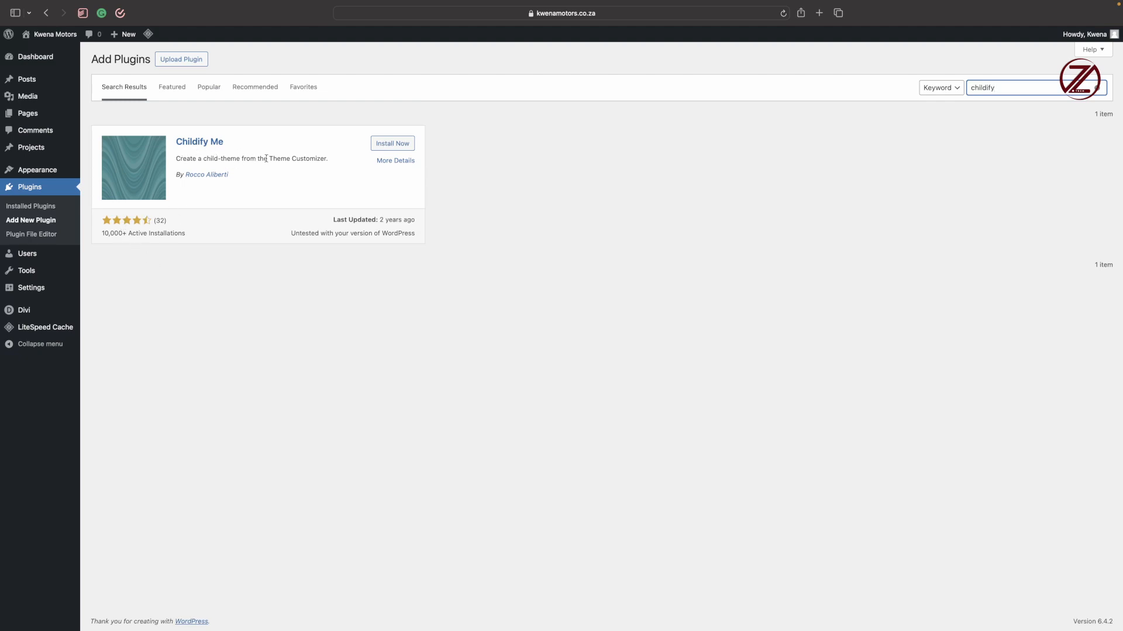
{"action": "left_click", "coordinate": [399, 148]}
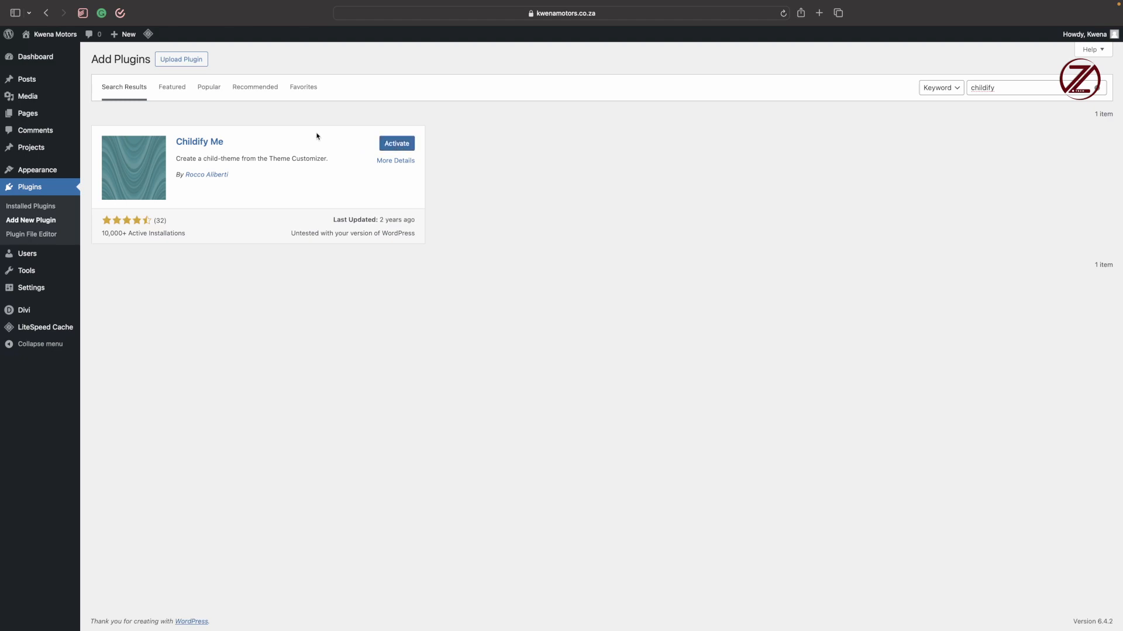
Update the Divi theme to version 4.23.4 through WordPress Updates and recheck the updates page.
{"action": "mouse_move", "coordinate": [42, 60]}
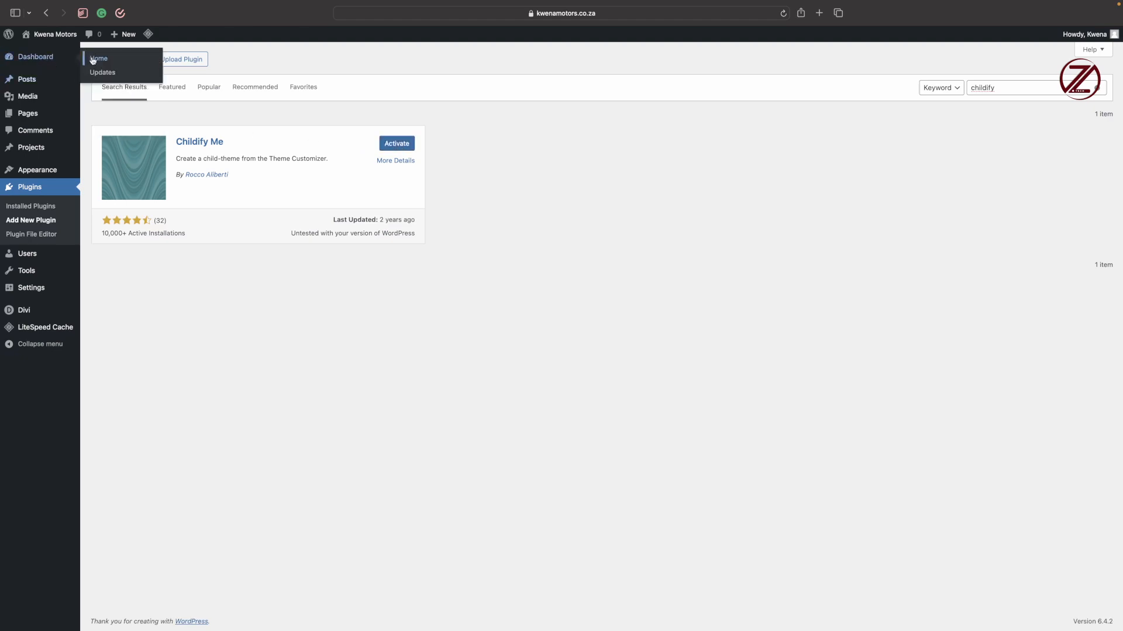
{"action": "left_click", "coordinate": [100, 73]}
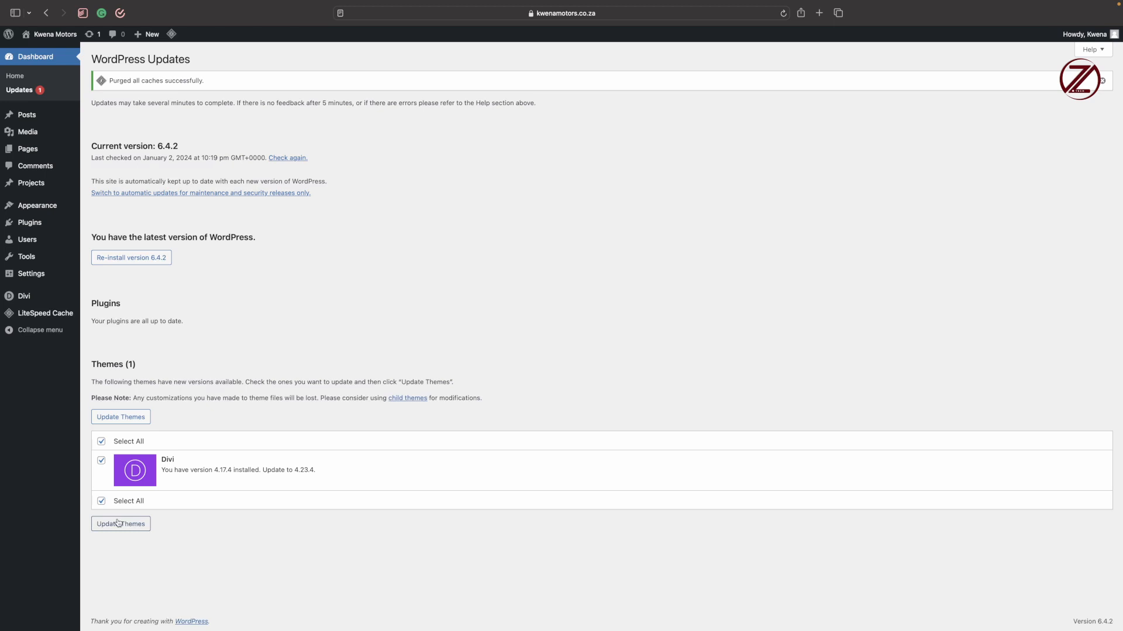
{"action": "left_click", "coordinate": [118, 523]}
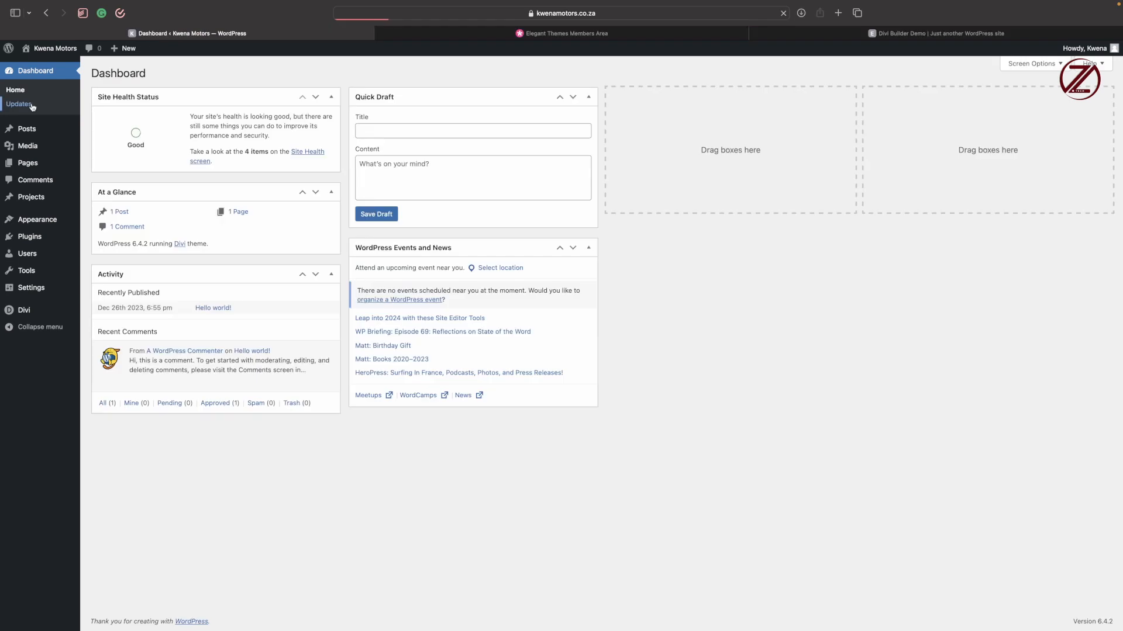
{"action": "left_click", "coordinate": [20, 103]}
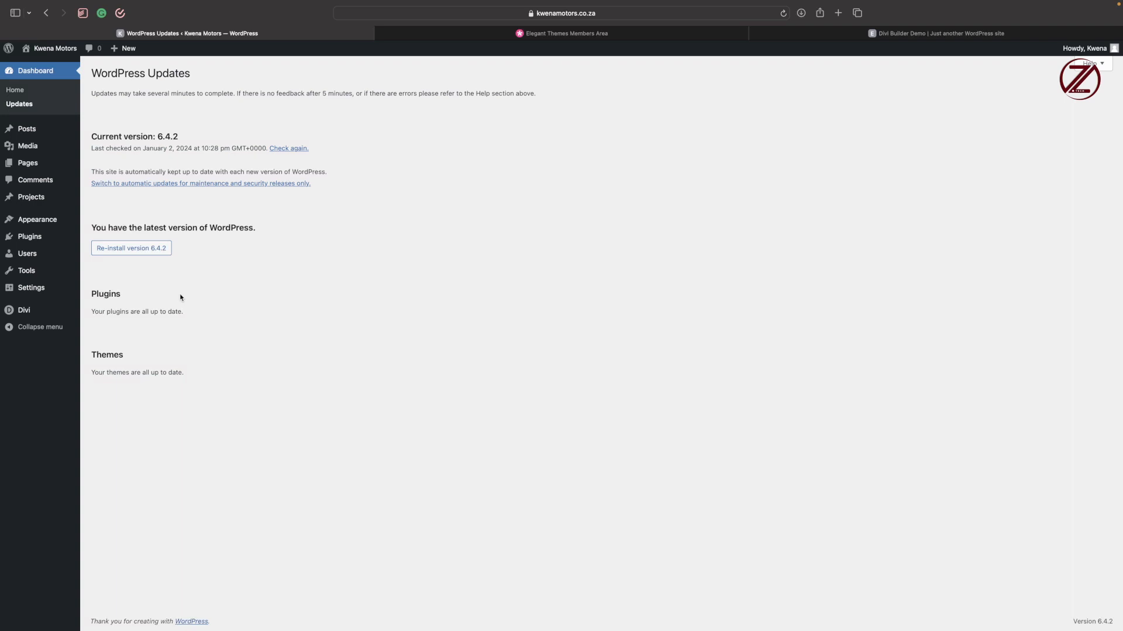
Activate both installed plugins, Childify Me and LiteSpeed Cache, with a bulk action.
{"action": "mouse_move", "coordinate": [58, 243]}
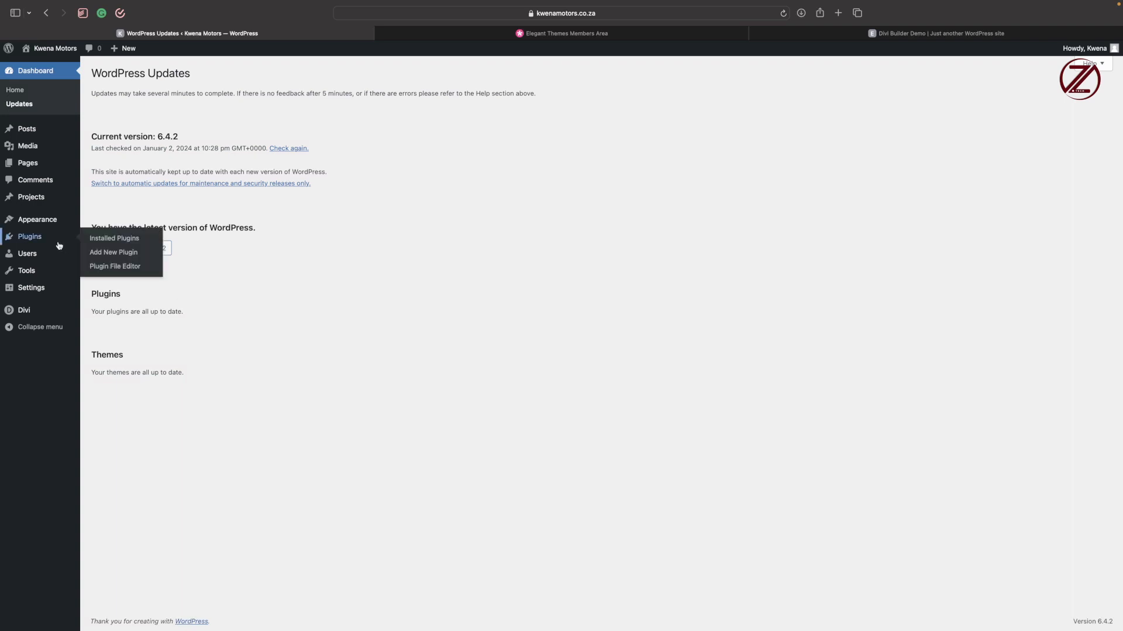
{"action": "left_click", "coordinate": [100, 239]}
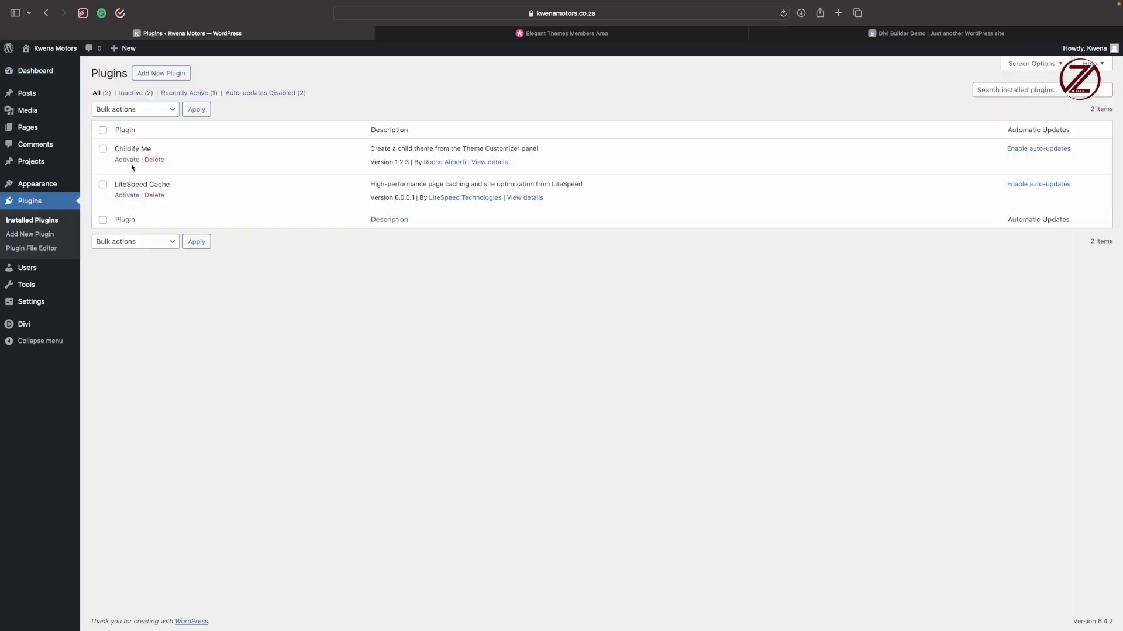
{"action": "left_click", "coordinate": [103, 130]}
{"action": "left_click", "coordinate": [156, 112]}
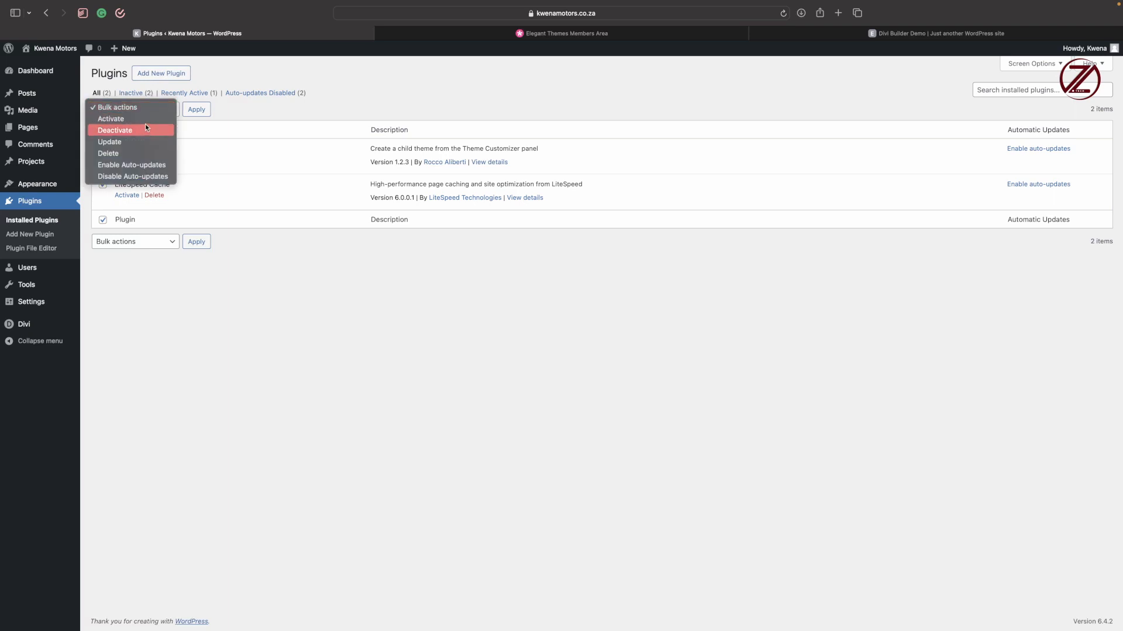
{"action": "left_click", "coordinate": [158, 118]}
{"action": "left_click", "coordinate": [204, 111]}
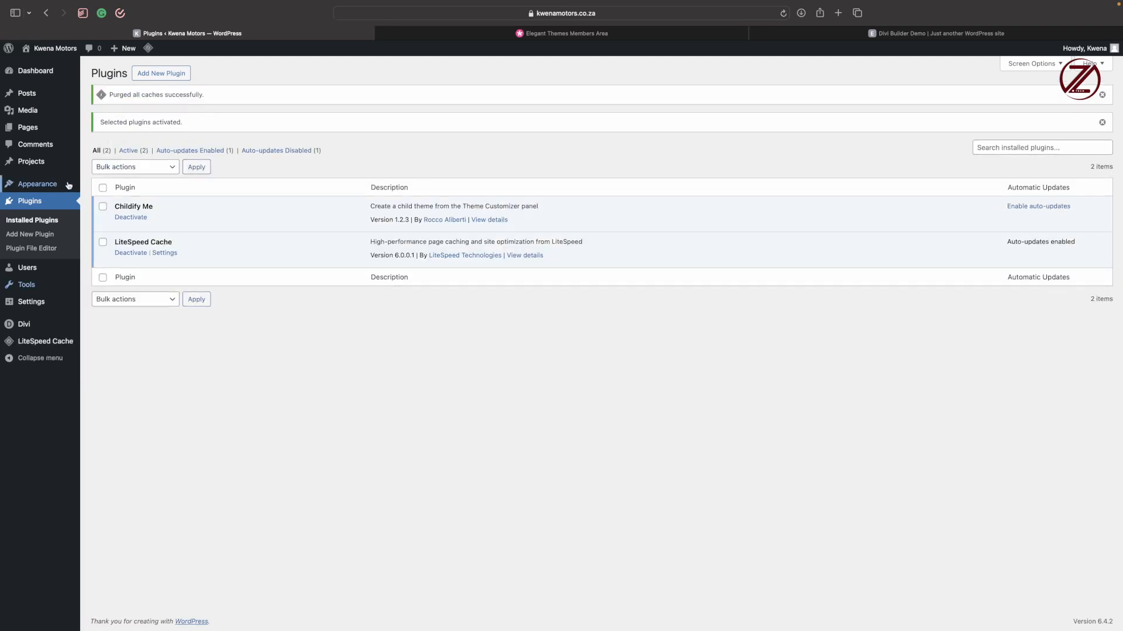
Create a child theme of Divi named "Kwena ML" with Childify Me in the customizer.
{"action": "mouse_move", "coordinate": [70, 184]}
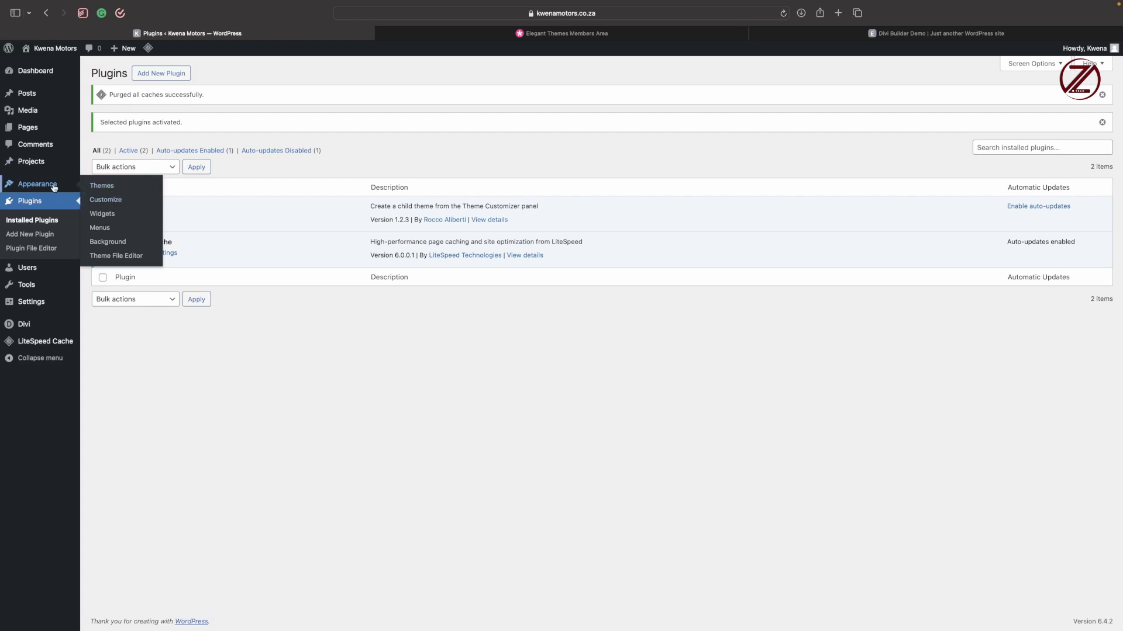
{"action": "left_click", "coordinate": [106, 200]}
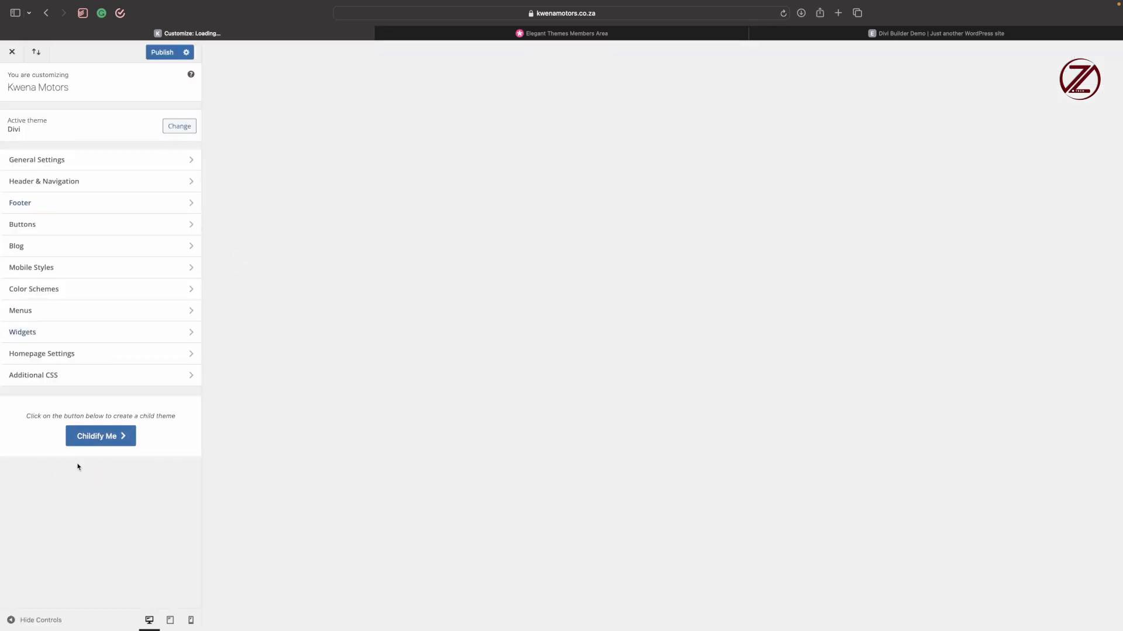
{"action": "left_click", "coordinate": [98, 442]}
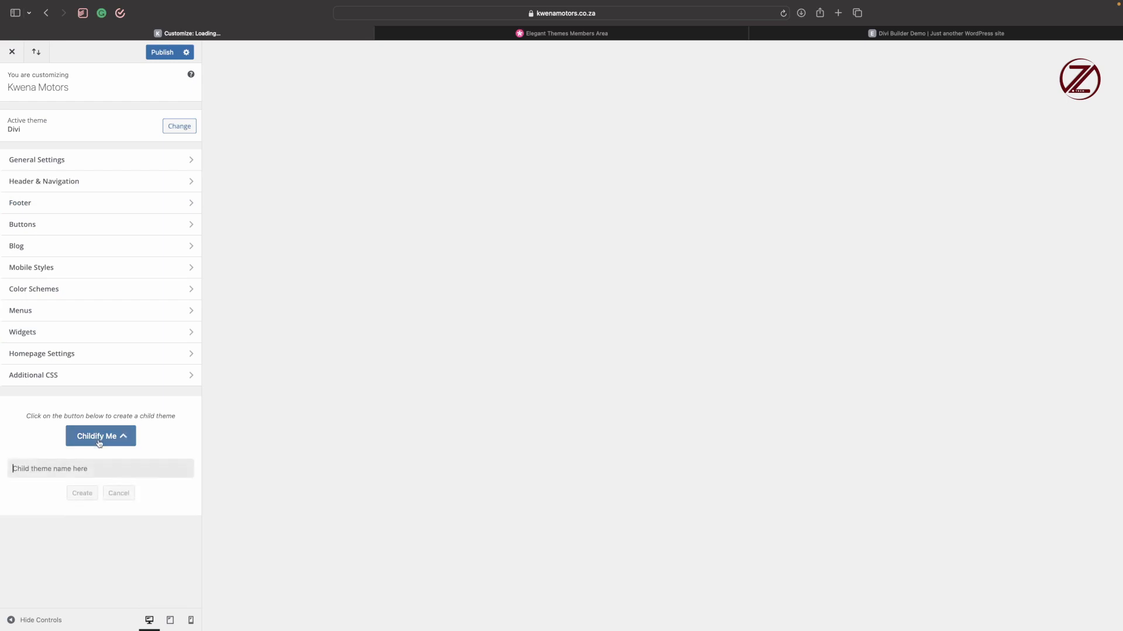
{"action": "type", "text": "`"}
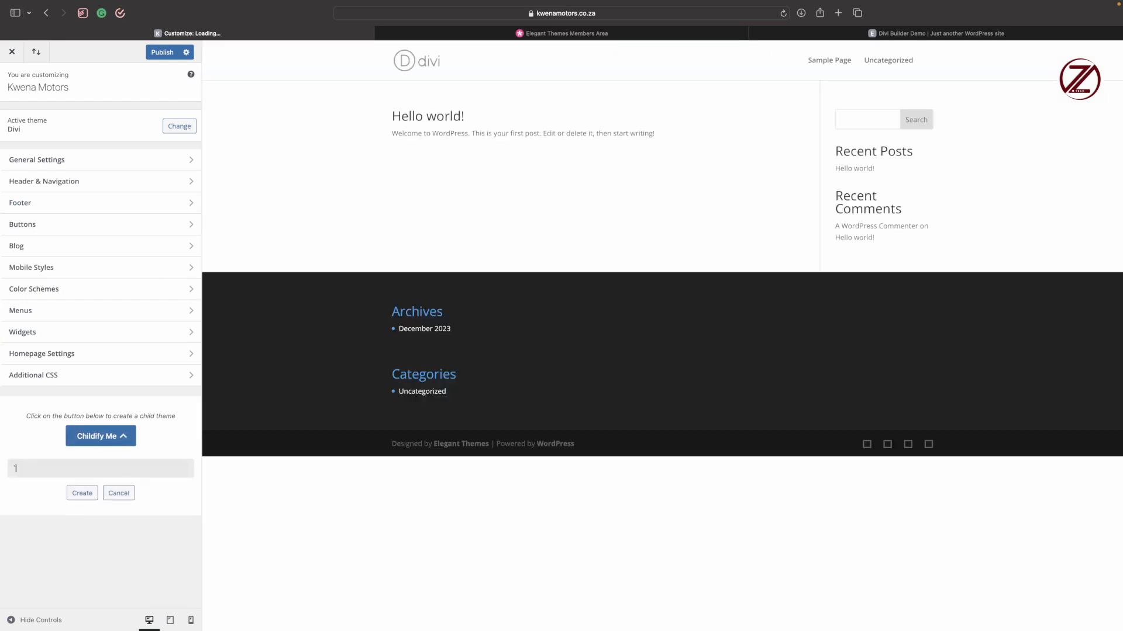
{"action": "key", "text": "BackSpace"}
{"action": "type", "text": "Kwena"}
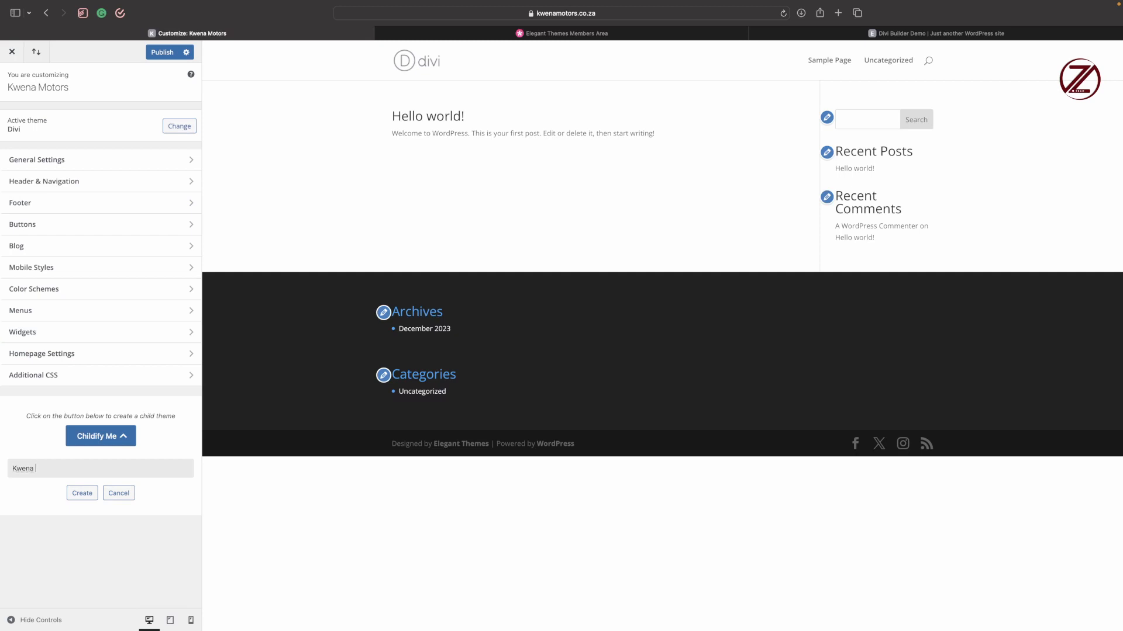
{"action": "type", "text": " ML"}
{"action": "left_click", "coordinate": [89, 494]}
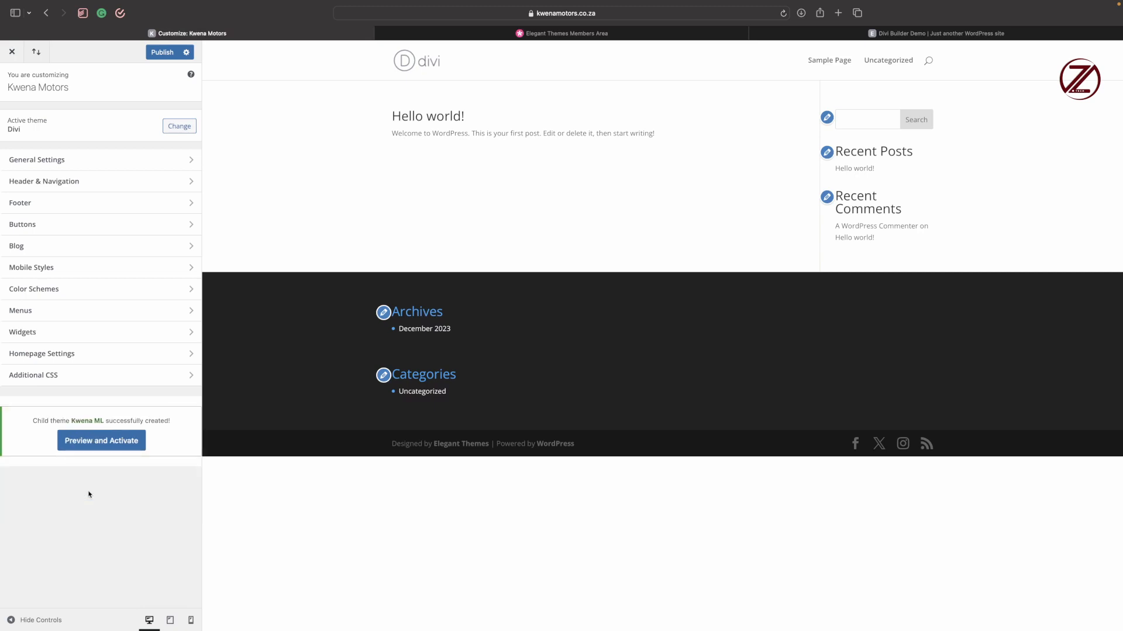
Preview the Kwena ML child theme, activate and publish it, and close the customizer.
{"action": "left_click", "coordinate": [122, 448]}
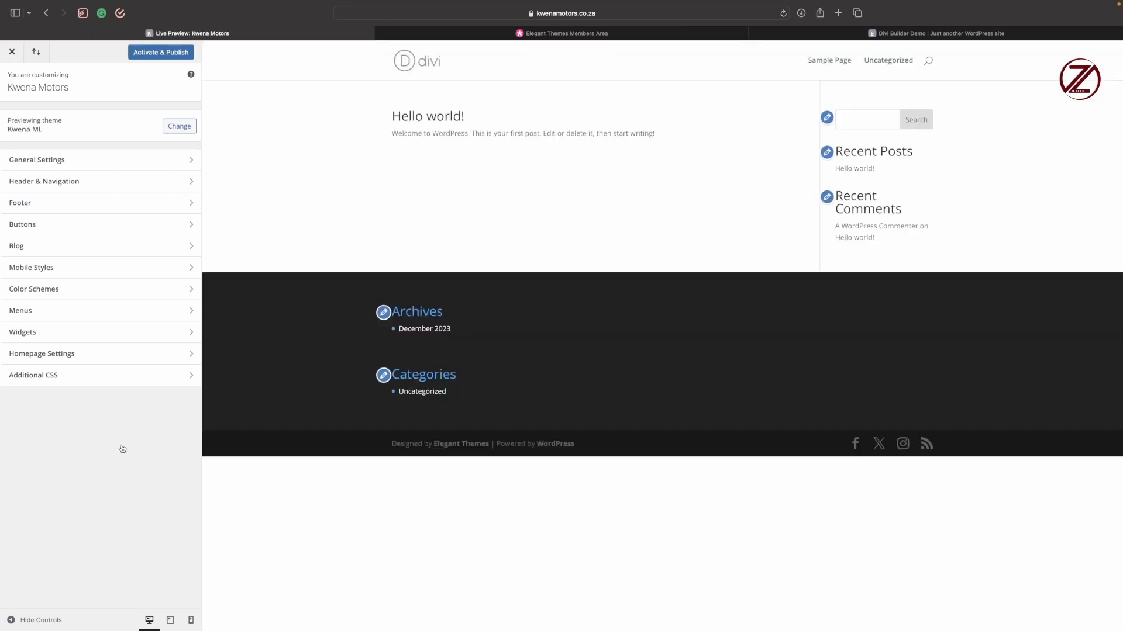
{"action": "left_click", "coordinate": [168, 53]}
{"action": "left_click", "coordinate": [16, 58]}
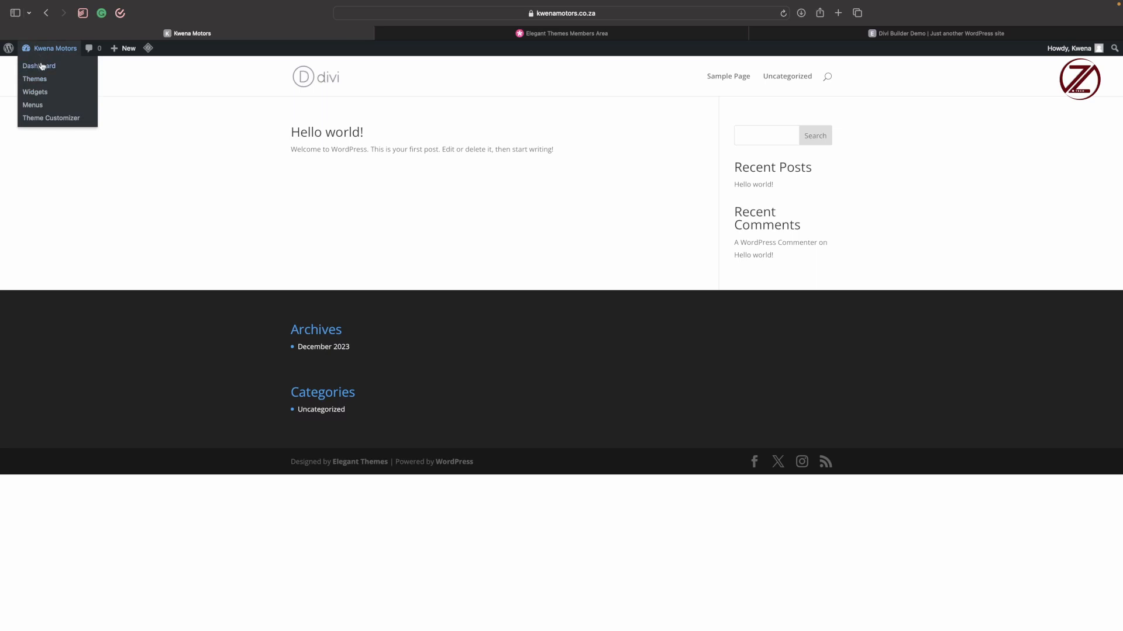
Return to the dashboard and open the customizer for the active child theme.
{"action": "left_click", "coordinate": [41, 68]}
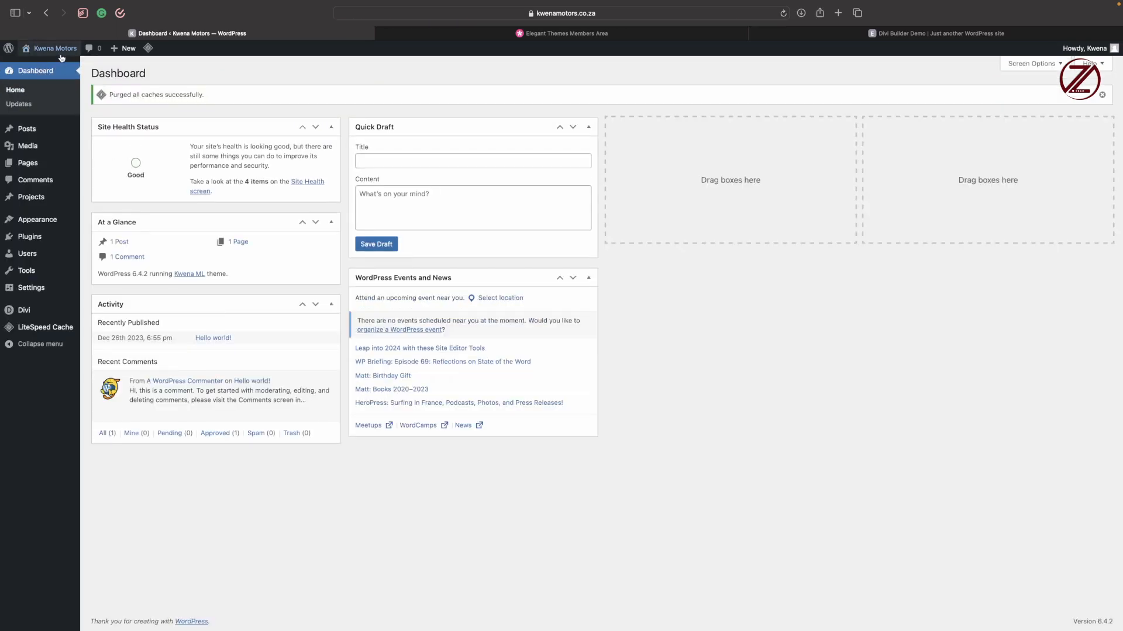
{"action": "mouse_move", "coordinate": [58, 49]}
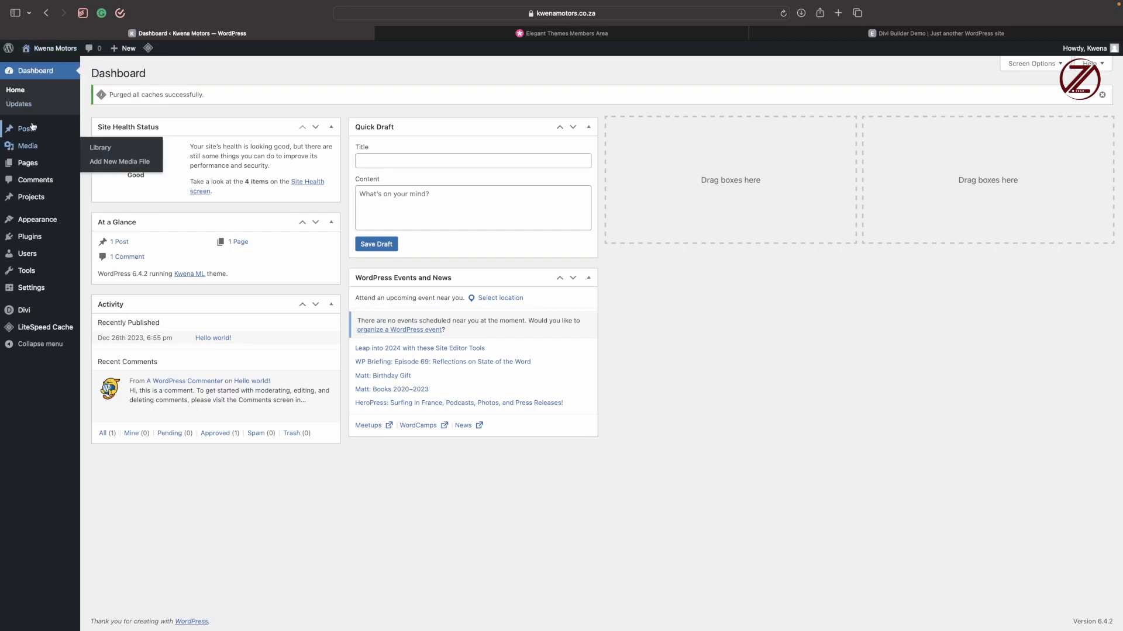
{"action": "mouse_move", "coordinate": [40, 228]}
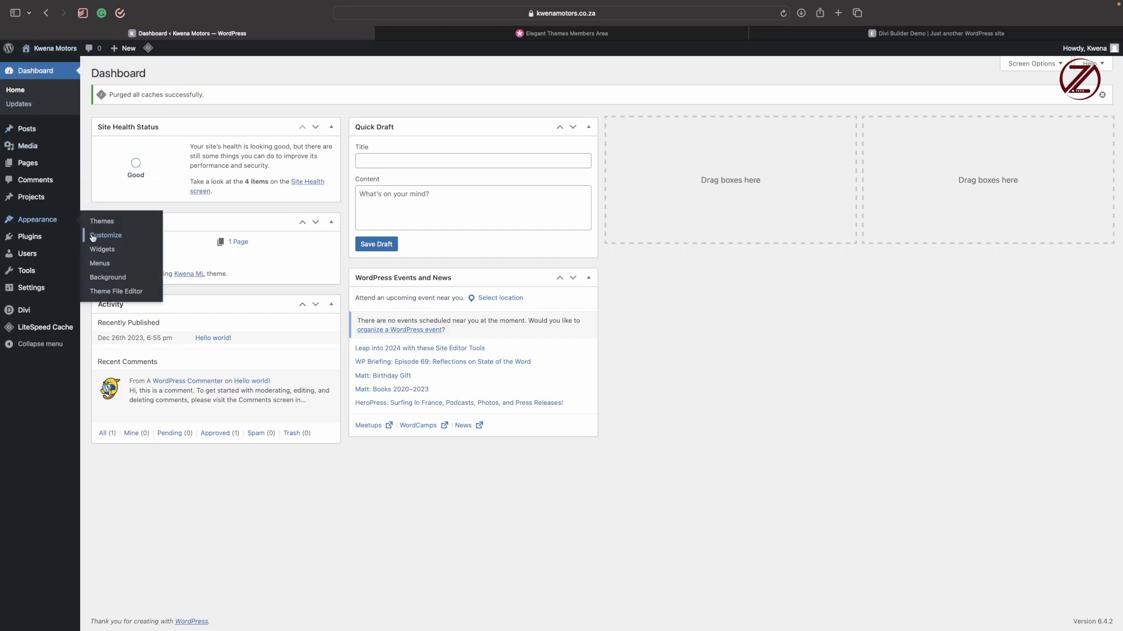
{"action": "left_click", "coordinate": [98, 237]}
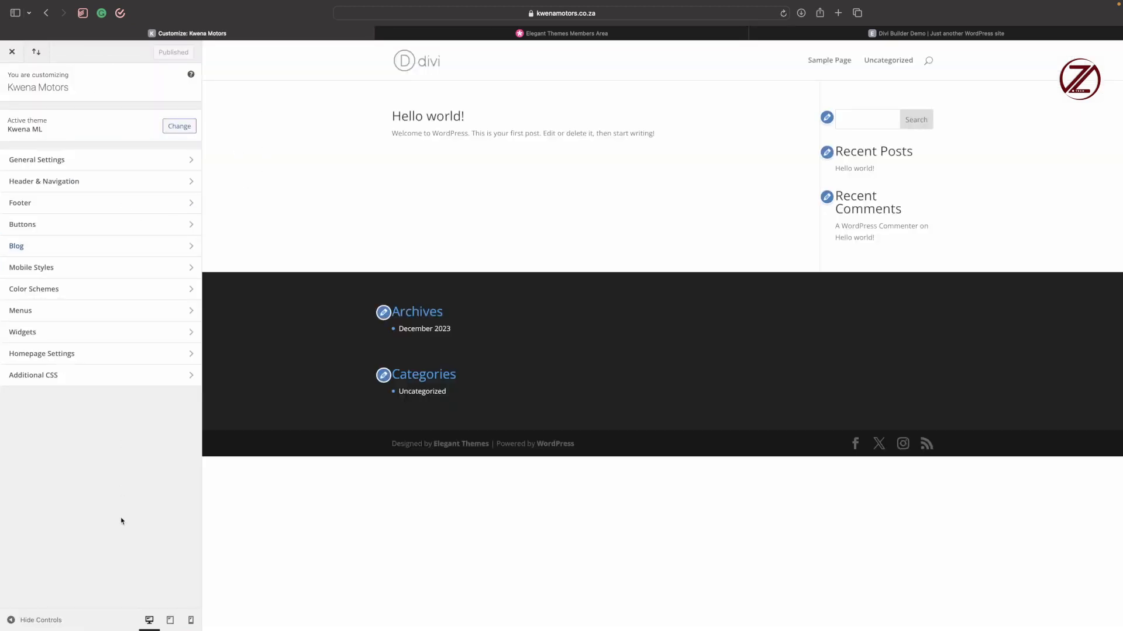
Close the customizer and open the page for adding new plugins.
{"action": "left_click", "coordinate": [12, 53]}
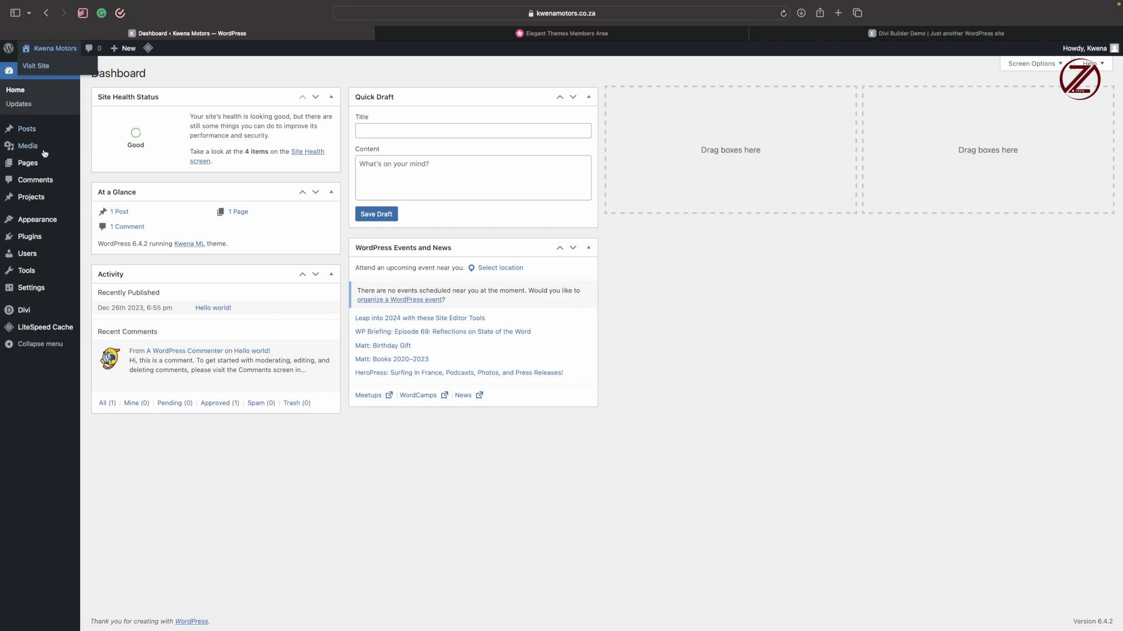
{"action": "mouse_move", "coordinate": [42, 225]}
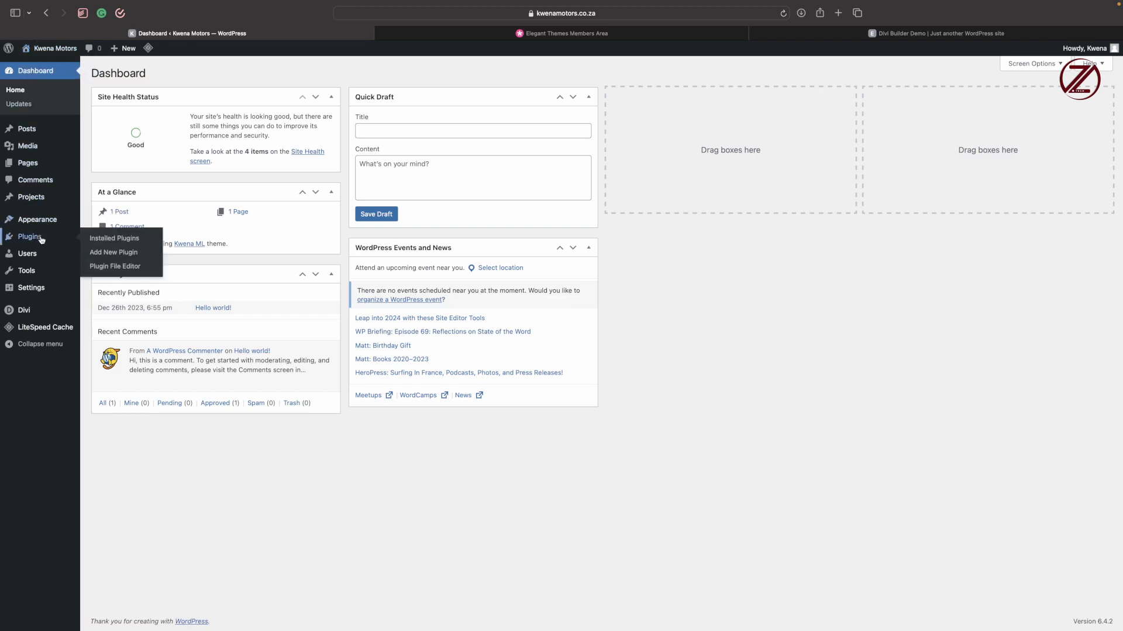
{"action": "left_click", "coordinate": [126, 256]}
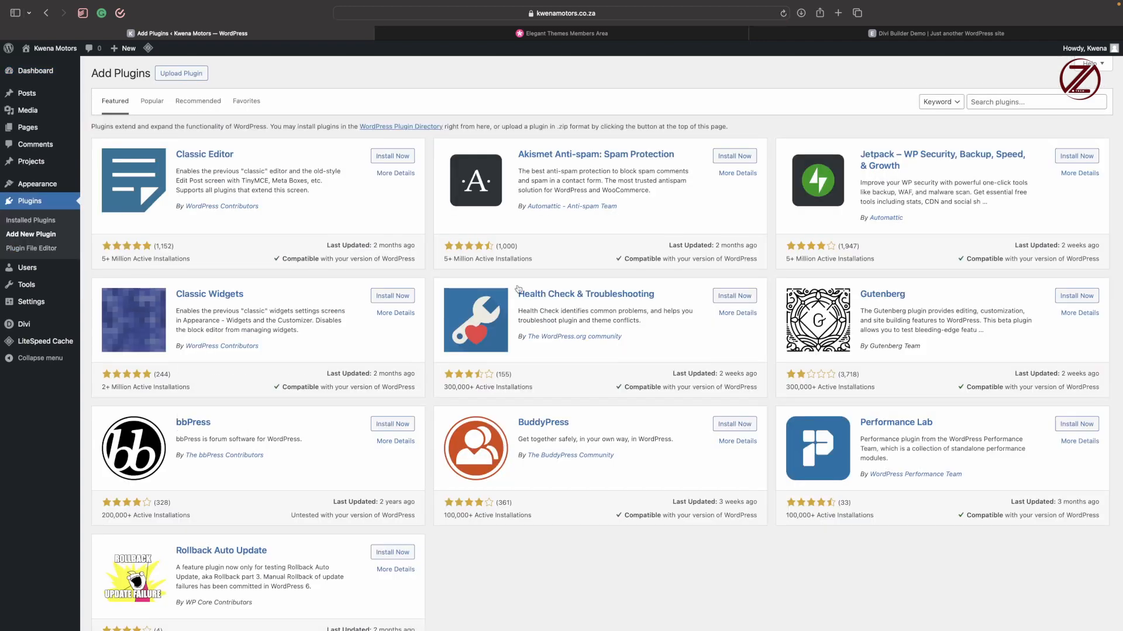
Browse the featured and recommended plugins for useful additions to the site.
{"action": "scroll", "coordinate": [555, 200], "scroll_direction": "down", "scroll_amount": 2}
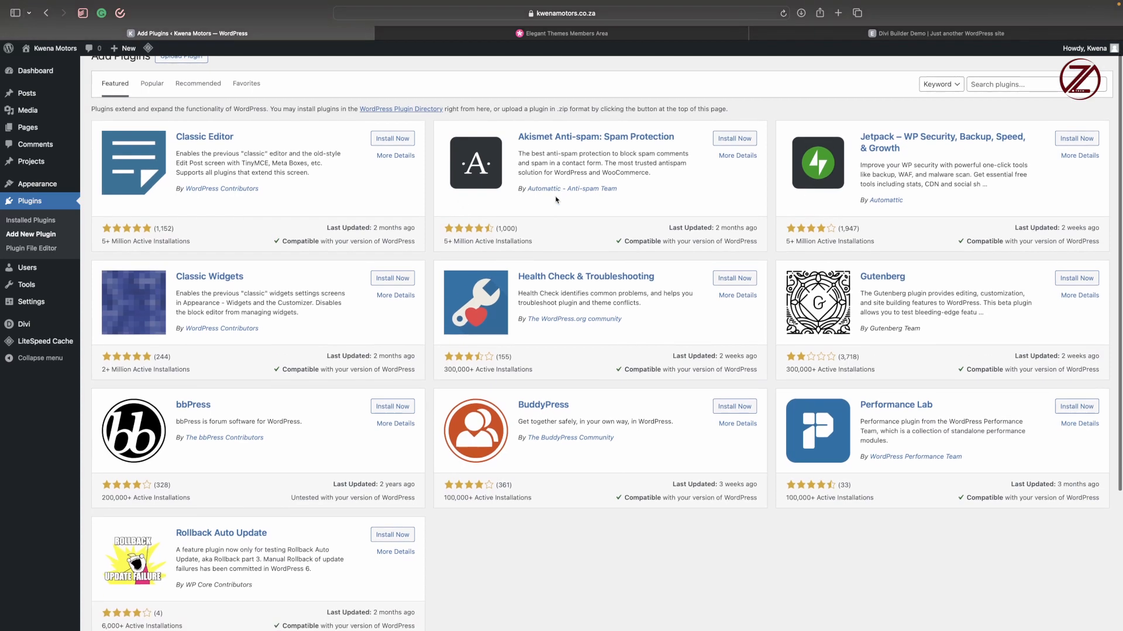
{"action": "scroll", "coordinate": [556, 200], "scroll_direction": "down", "scroll_amount": 1}
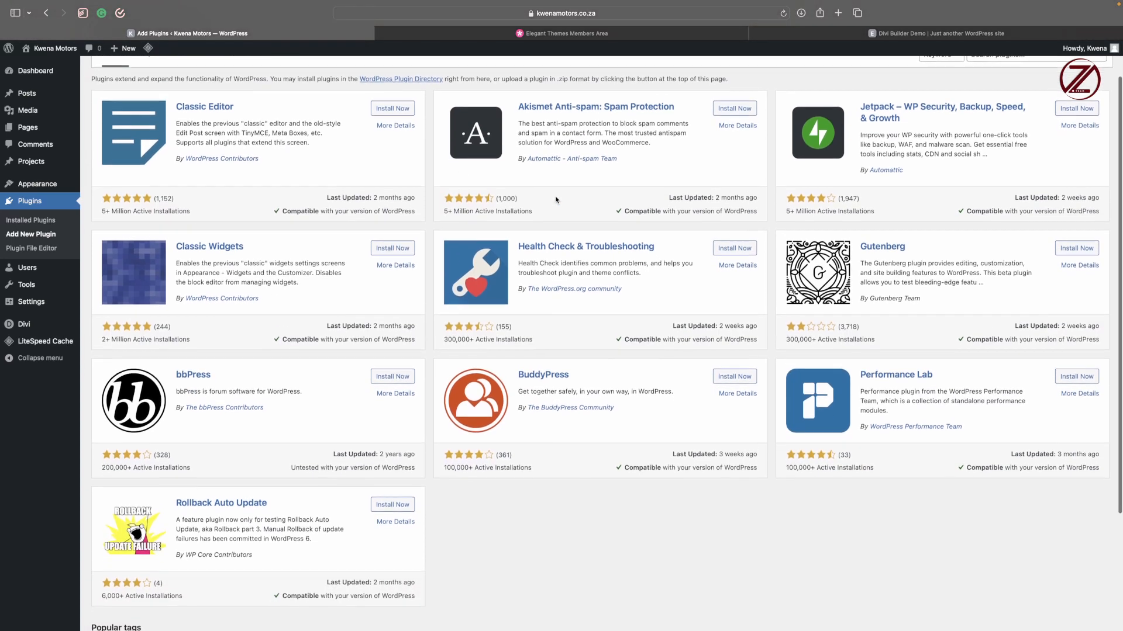
{"action": "scroll", "coordinate": [556, 200], "scroll_direction": "down", "scroll_amount": 5}
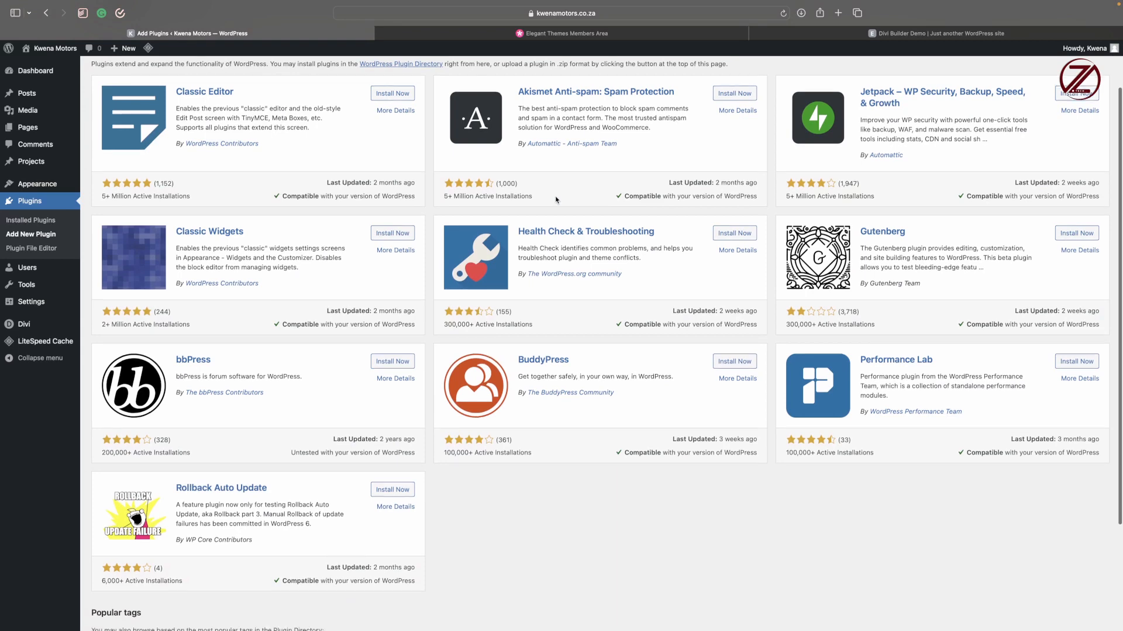
{"action": "scroll", "coordinate": [555, 199], "scroll_direction": "up", "scroll_amount": 8}
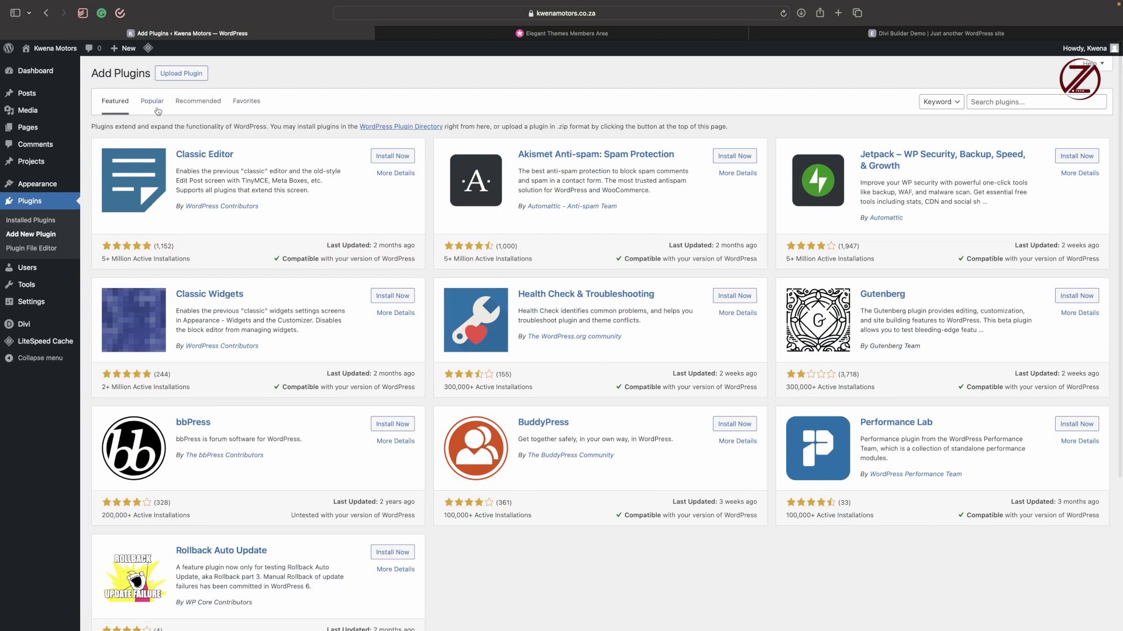
{"action": "left_click", "coordinate": [189, 107]}
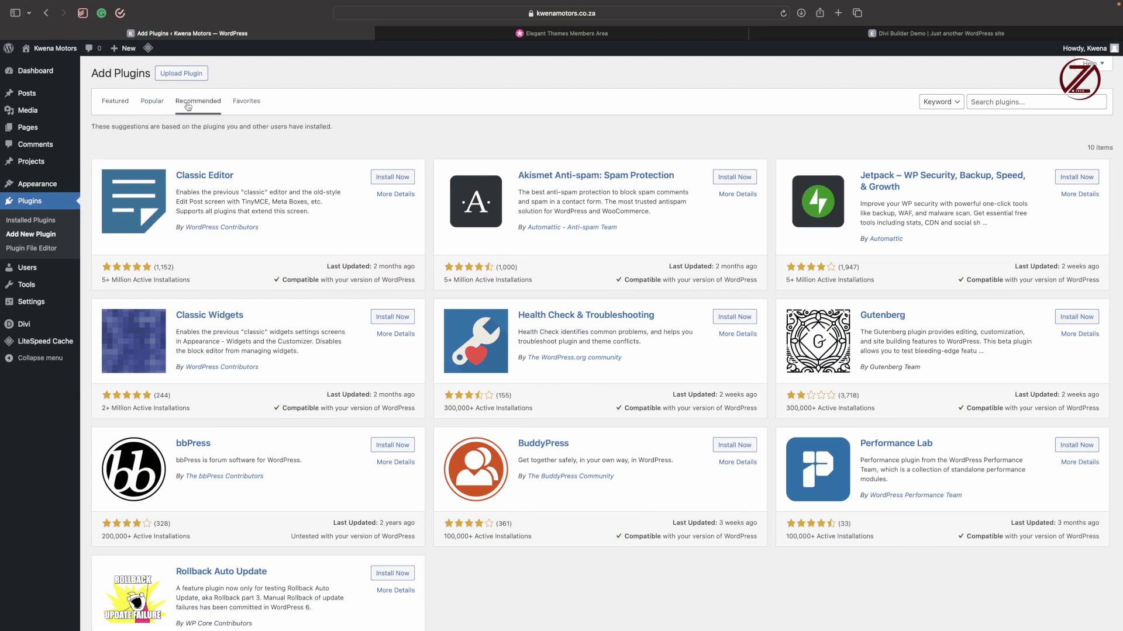
{"action": "scroll", "coordinate": [181, 189], "scroll_direction": "down", "scroll_amount": 3}
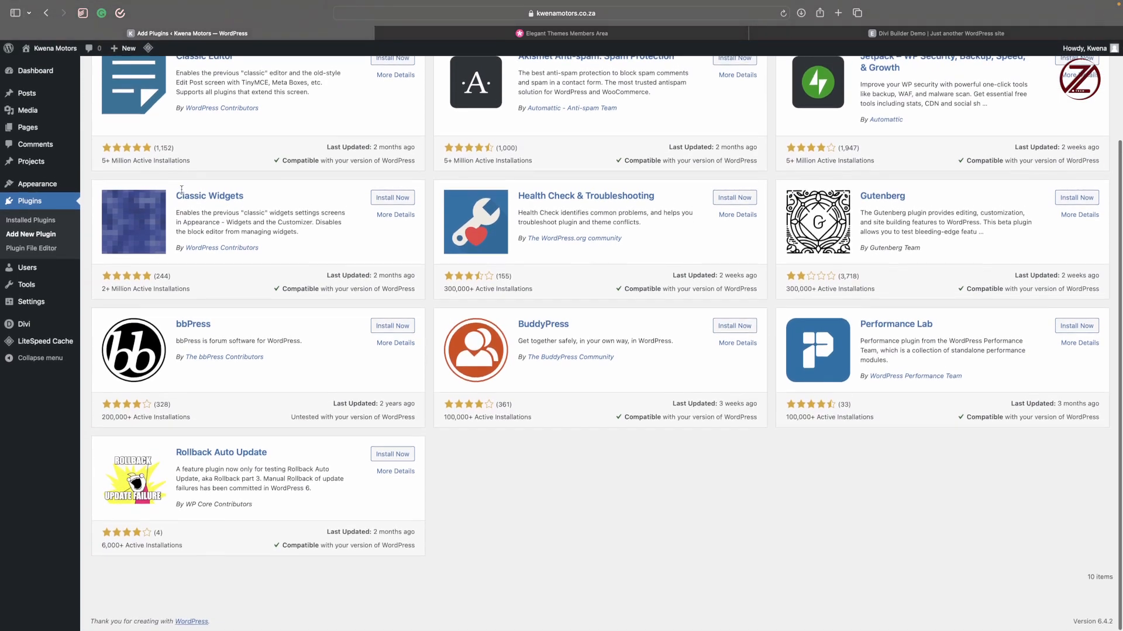
{"action": "scroll", "coordinate": [179, 147], "scroll_direction": "up", "scroll_amount": 3}
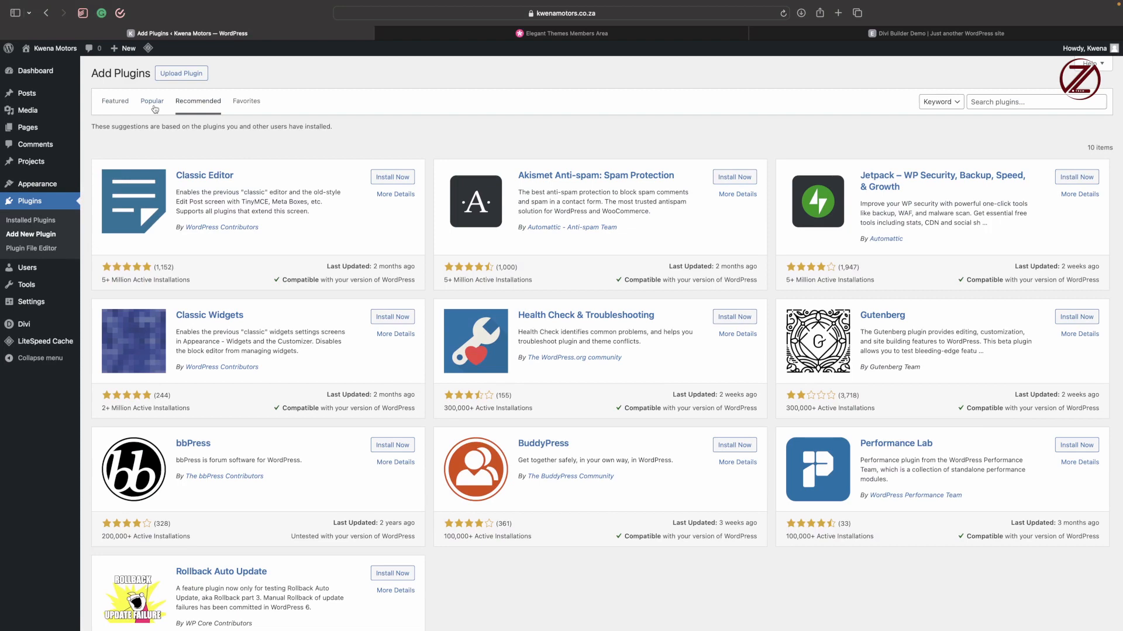
Install Contact Form 7 and WooCommerce from the popular plugins.
{"action": "left_click", "coordinate": [154, 108]}
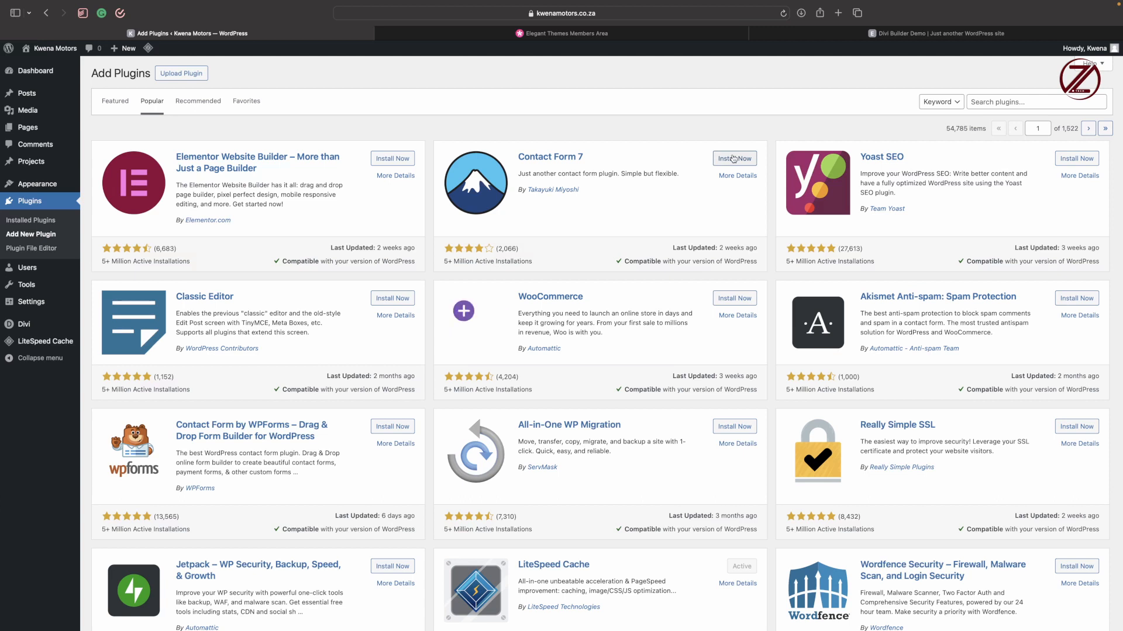
{"action": "left_click", "coordinate": [733, 158]}
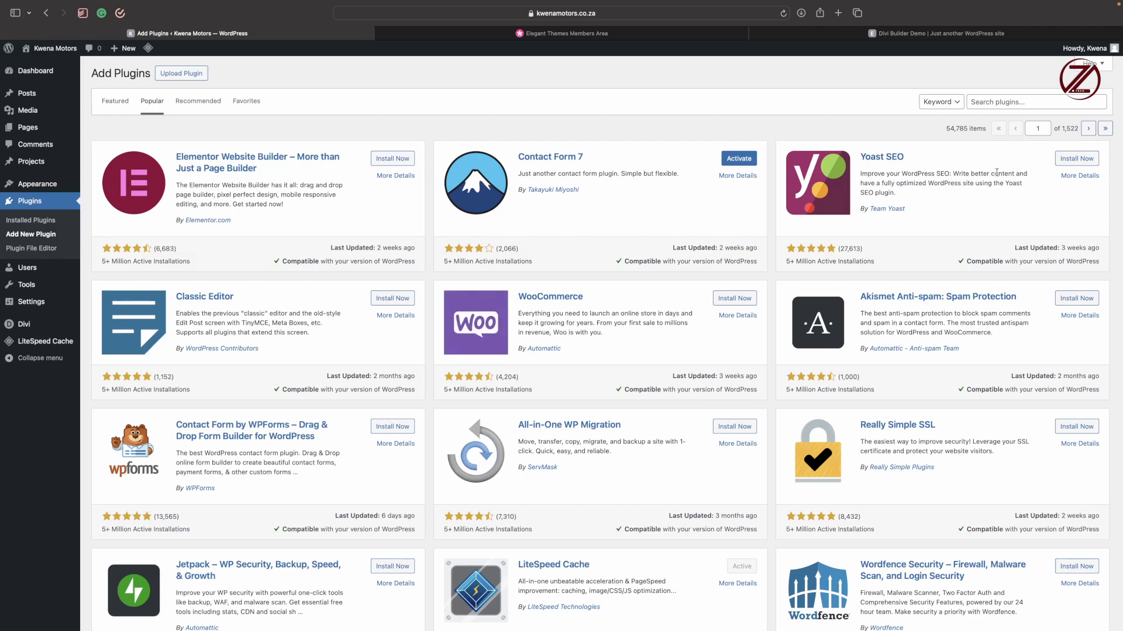
{"action": "scroll", "coordinate": [997, 172], "scroll_direction": "down", "scroll_amount": 1}
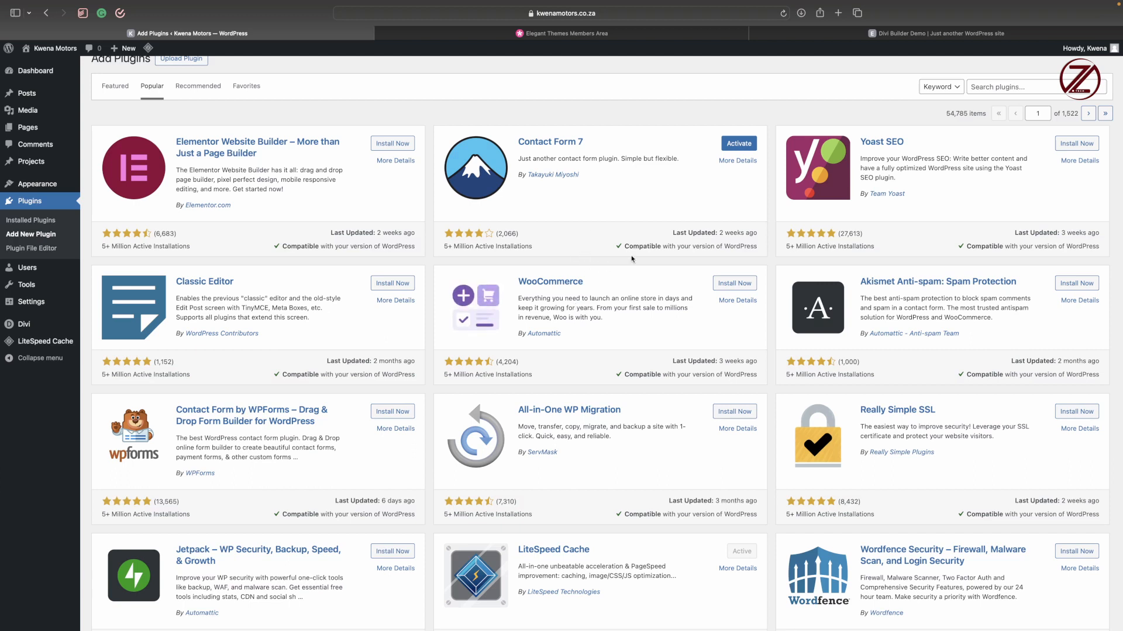
{"action": "left_click", "coordinate": [737, 285]}
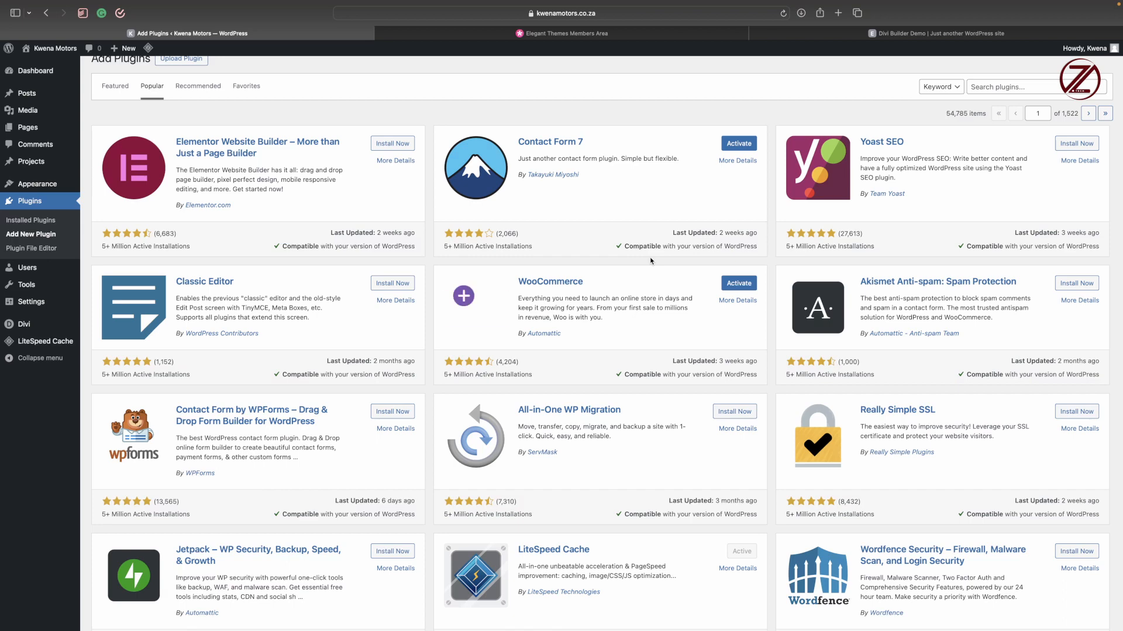
Install the Site Kit by Google plugin from the popular plugins.
{"action": "scroll", "coordinate": [651, 261], "scroll_direction": "down", "scroll_amount": 3}
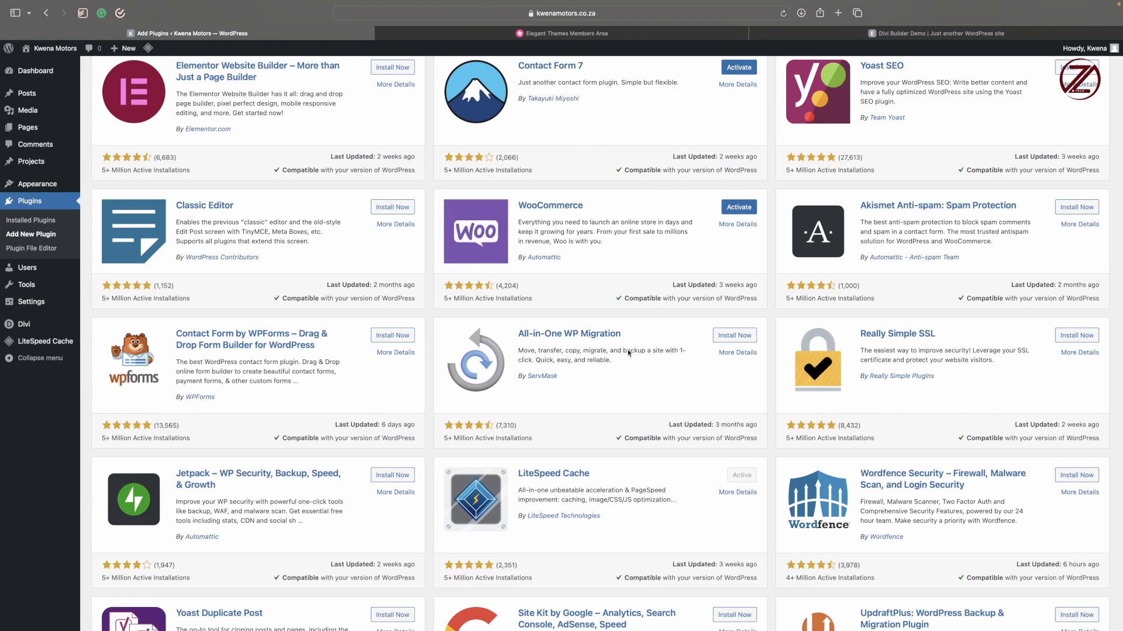
{"action": "scroll", "coordinate": [626, 345], "scroll_direction": "down", "scroll_amount": 1}
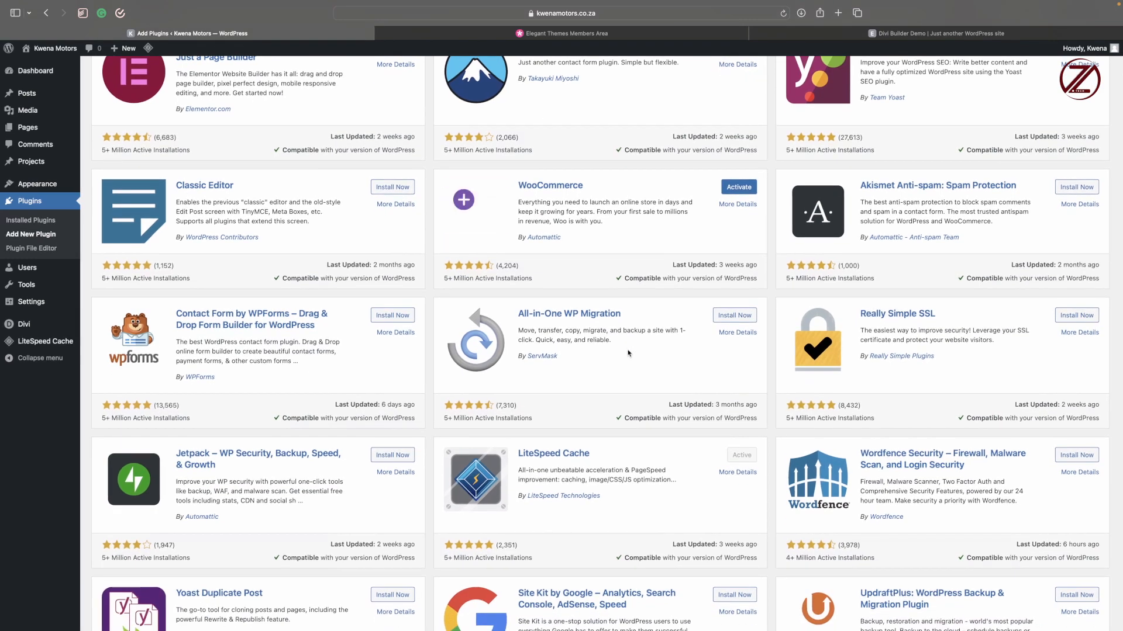
{"action": "scroll", "coordinate": [628, 353], "scroll_direction": "down", "scroll_amount": 1}
{"action": "scroll", "coordinate": [628, 354], "scroll_direction": "down", "scroll_amount": 4}
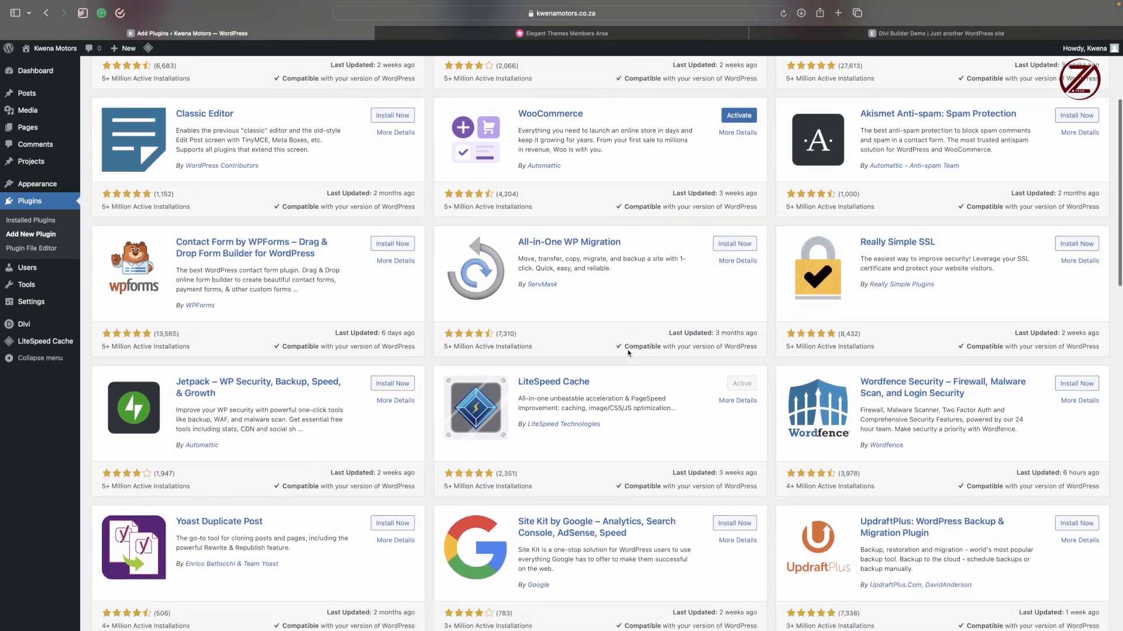
{"action": "scroll", "coordinate": [628, 353], "scroll_direction": "down", "scroll_amount": 4}
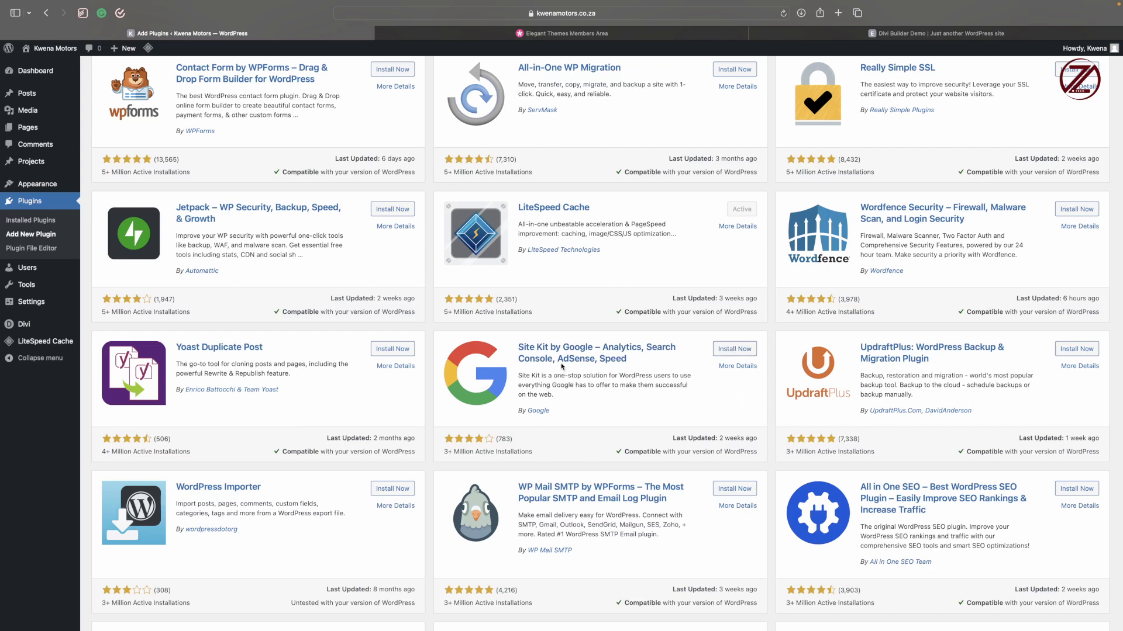
{"action": "left_click", "coordinate": [735, 349]}
Look through the rest of the first page of popular plugins for other useful ones.
{"action": "scroll", "coordinate": [736, 351], "scroll_direction": "down", "scroll_amount": 2}
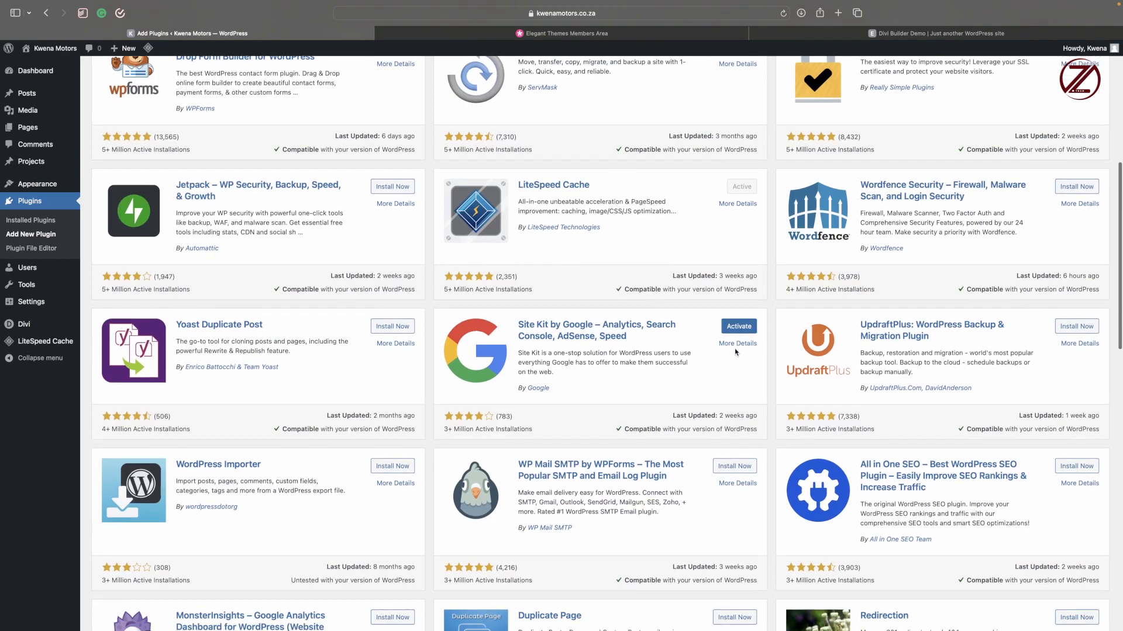
{"action": "scroll", "coordinate": [736, 351], "scroll_direction": "down", "scroll_amount": 5}
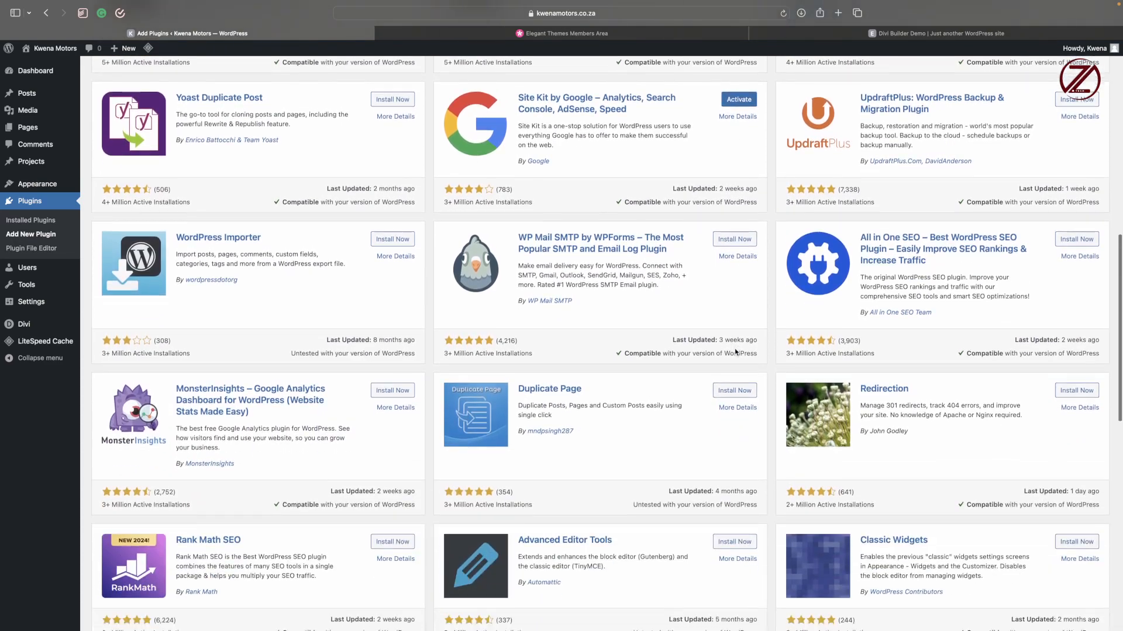
{"action": "scroll", "coordinate": [736, 352], "scroll_direction": "down", "scroll_amount": 3}
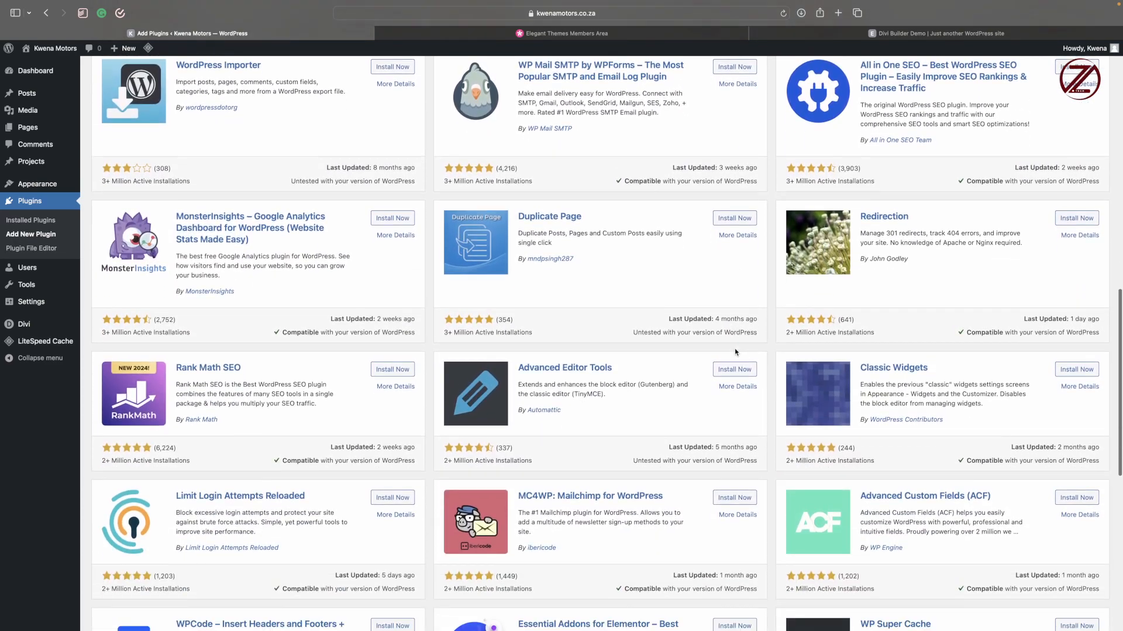
{"action": "scroll", "coordinate": [736, 352], "scroll_direction": "down", "scroll_amount": 2}
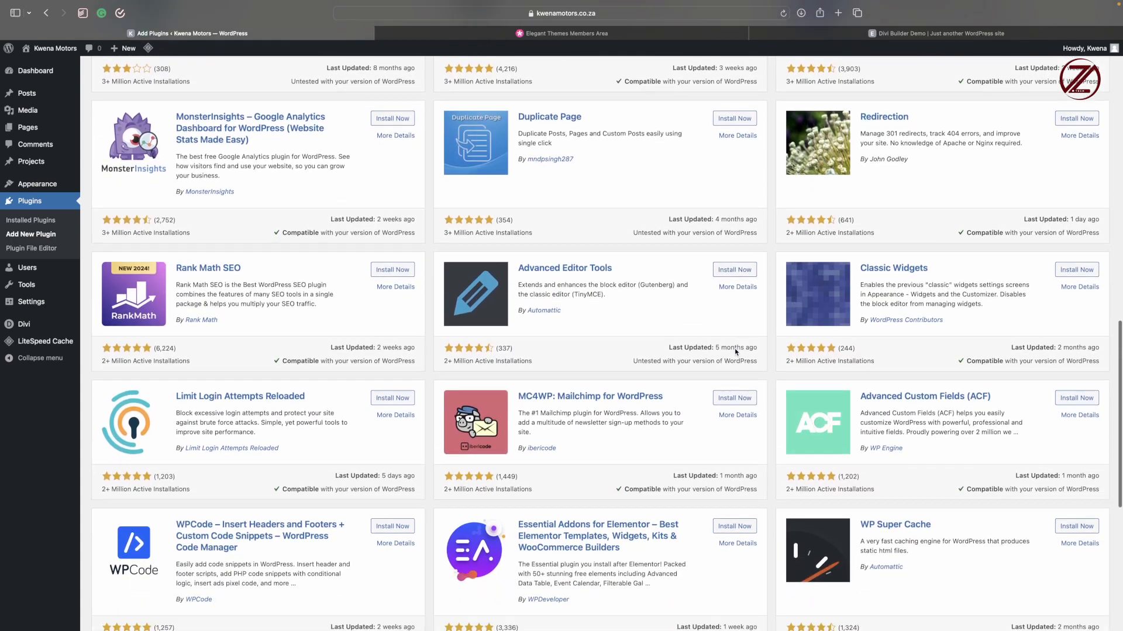
{"action": "scroll", "coordinate": [736, 351], "scroll_direction": "down", "scroll_amount": 3}
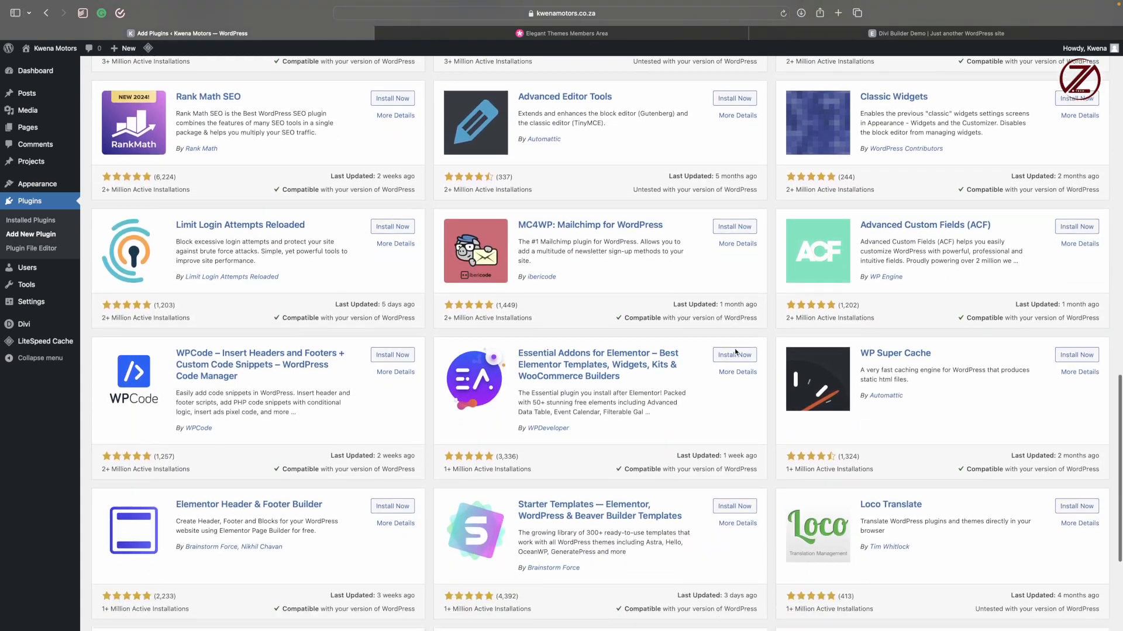
{"action": "scroll", "coordinate": [736, 351], "scroll_direction": "down", "scroll_amount": 3}
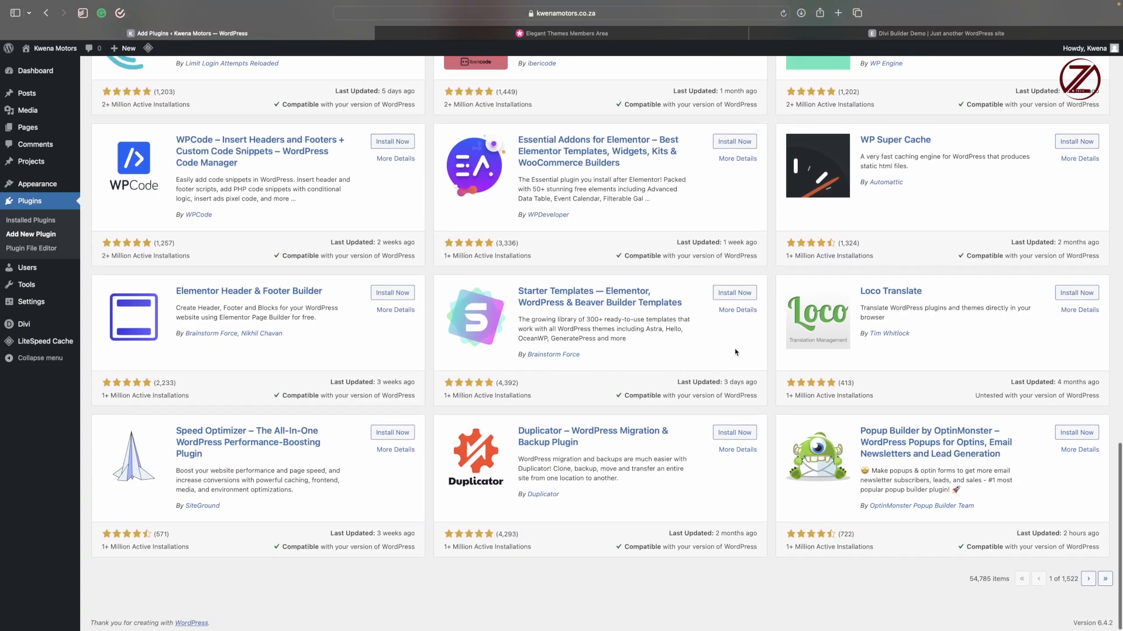
{"action": "scroll", "coordinate": [735, 352], "scroll_direction": "up", "scroll_amount": 10}
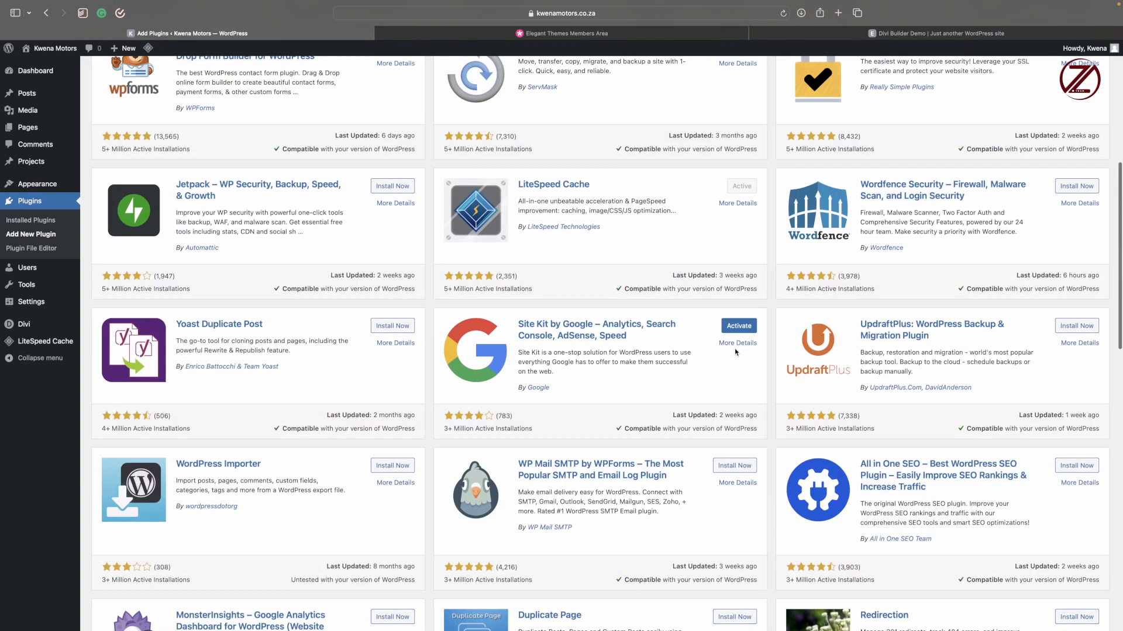
{"action": "scroll", "coordinate": [736, 351], "scroll_direction": "up", "scroll_amount": 3}
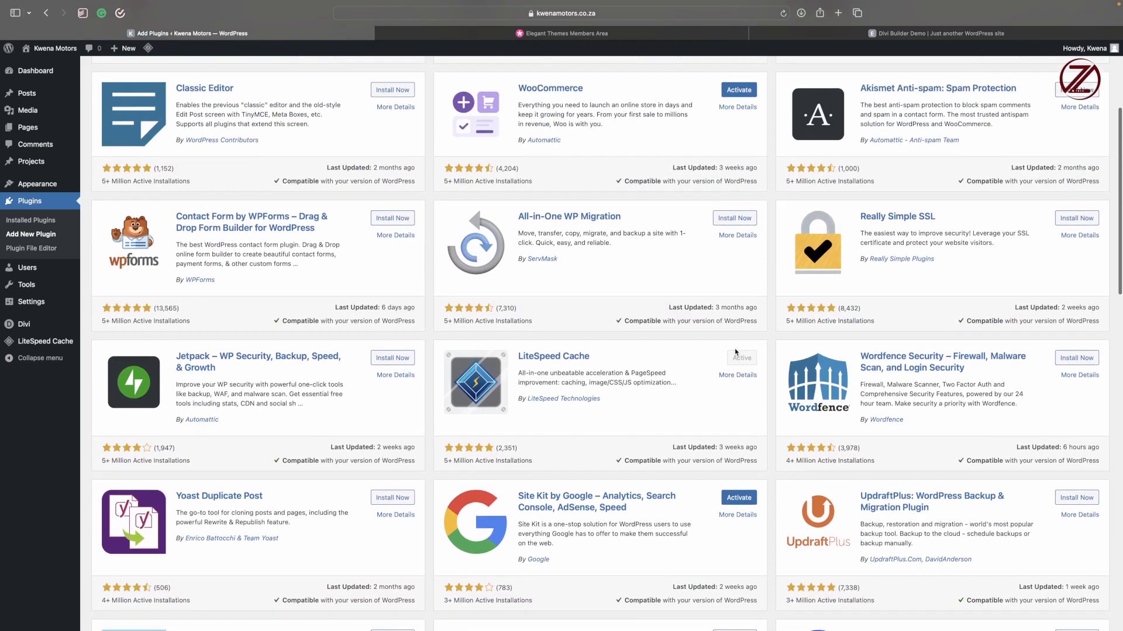
{"action": "scroll", "coordinate": [736, 351], "scroll_direction": "up", "scroll_amount": 4}
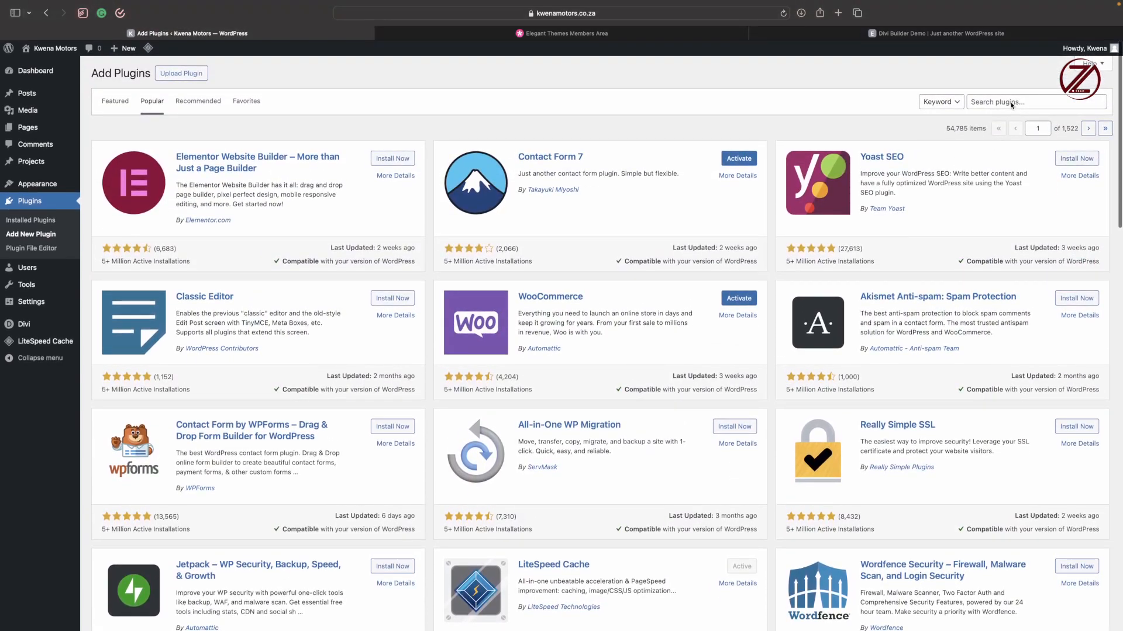
Search the plugins for "gdpr" and install Cookie Notice & Compliance for GDPR / CCPA.
{"action": "left_click", "coordinate": [1012, 105]}
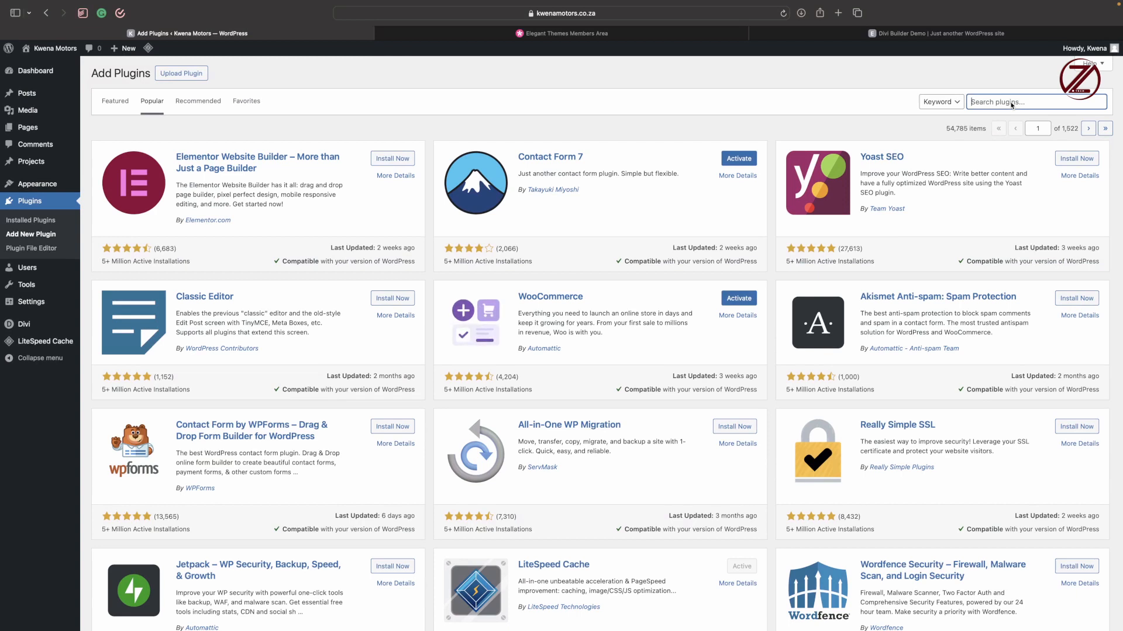
{"action": "type", "text": "gdp"}
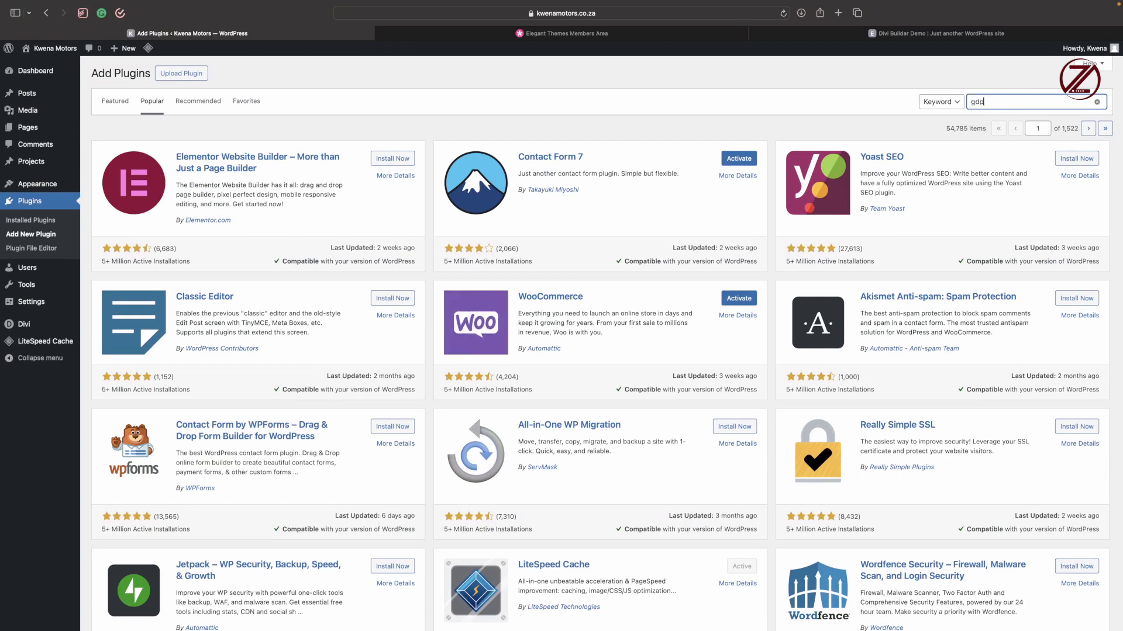
{"action": "type", "text": "r"}
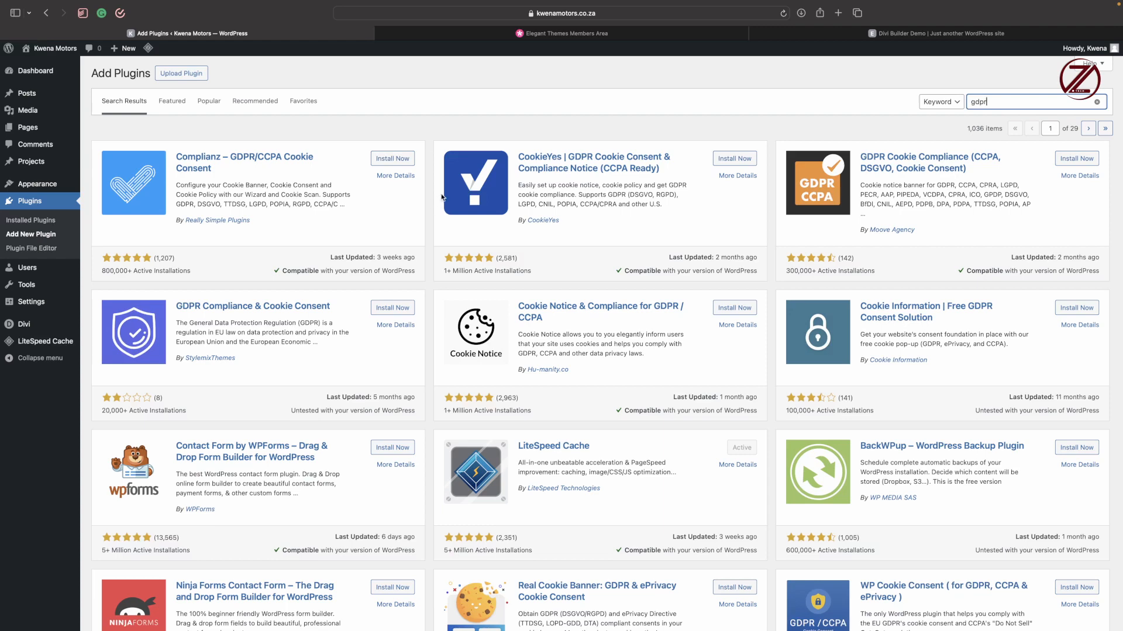
{"action": "scroll", "coordinate": [376, 230], "scroll_direction": "down", "scroll_amount": 1}
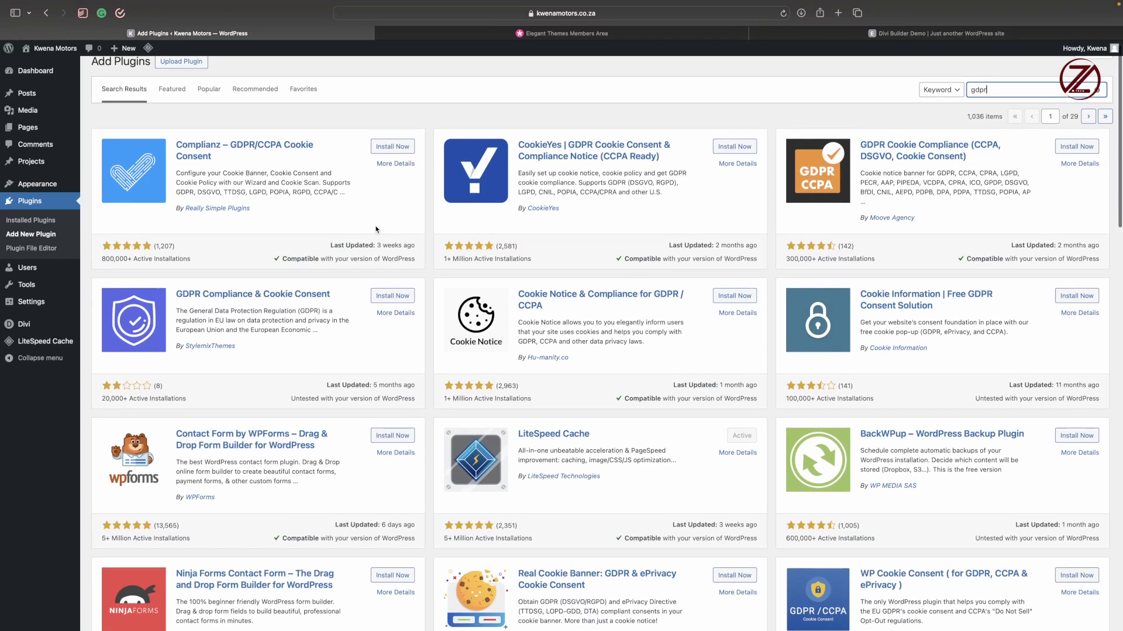
{"action": "scroll", "coordinate": [377, 229], "scroll_direction": "up", "scroll_amount": 1}
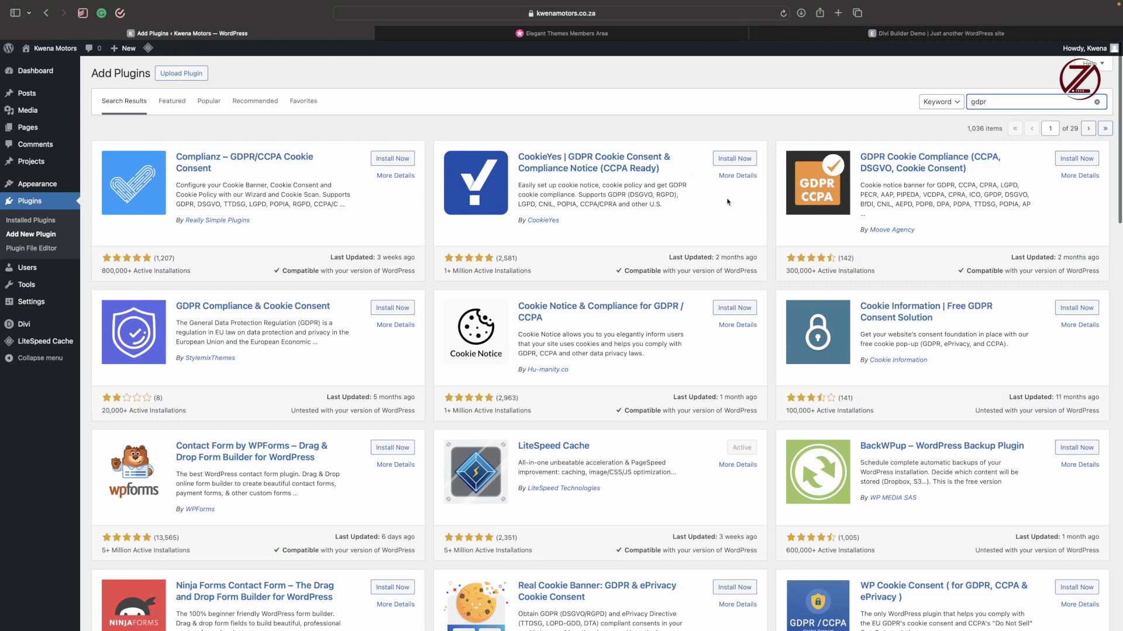
{"action": "scroll", "coordinate": [728, 201], "scroll_direction": "down", "scroll_amount": 5}
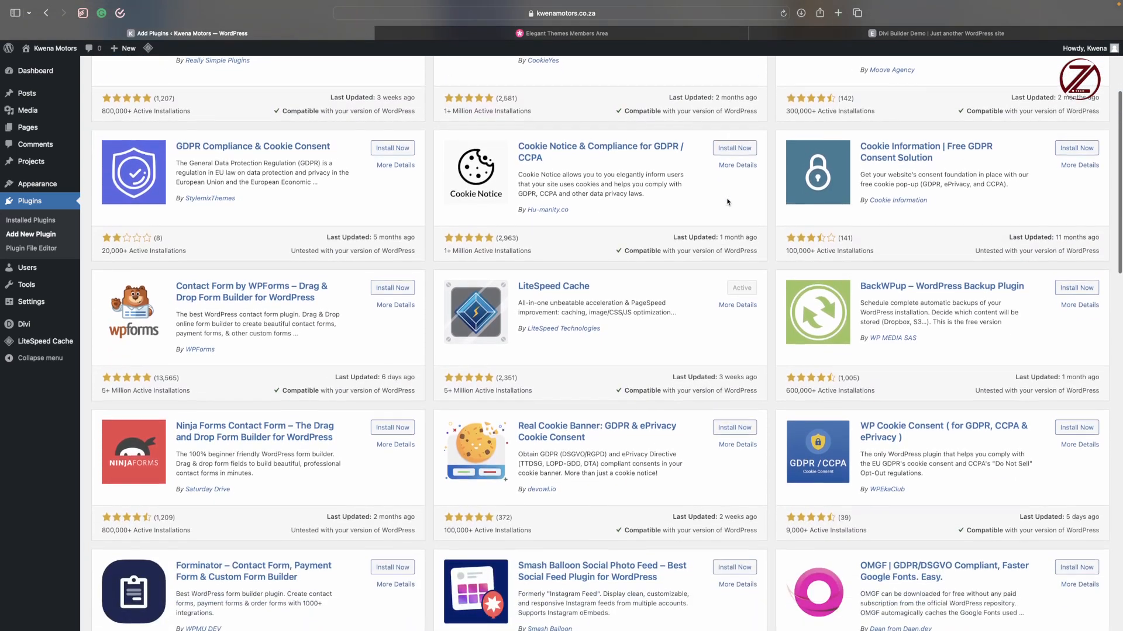
{"action": "scroll", "coordinate": [727, 202], "scroll_direction": "up", "scroll_amount": 5}
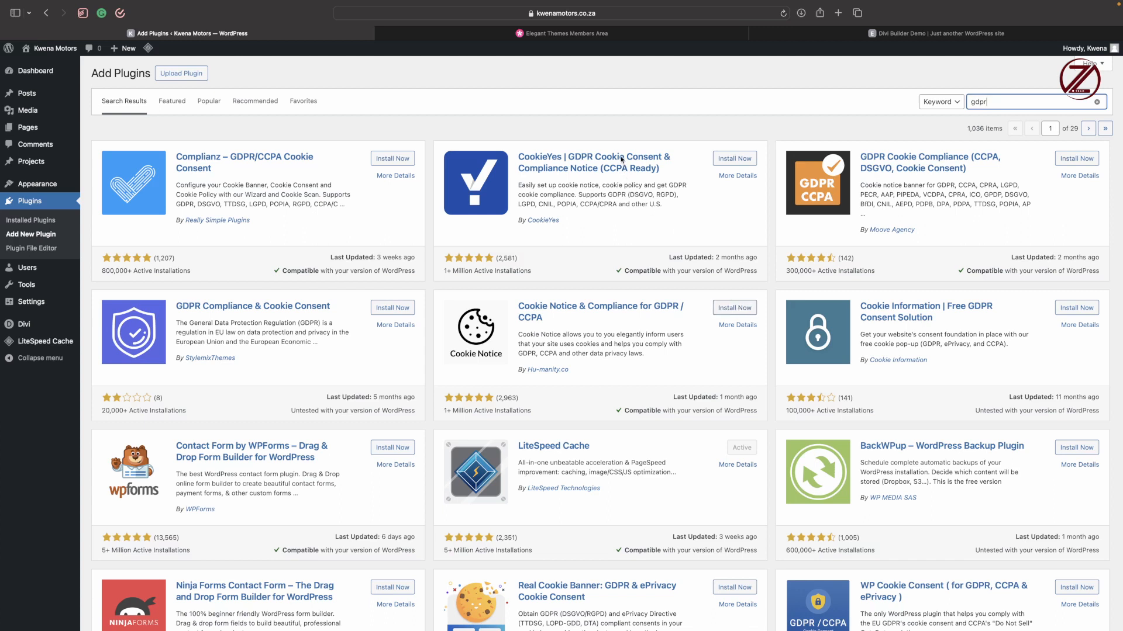
{"action": "left_click", "coordinate": [730, 309]}
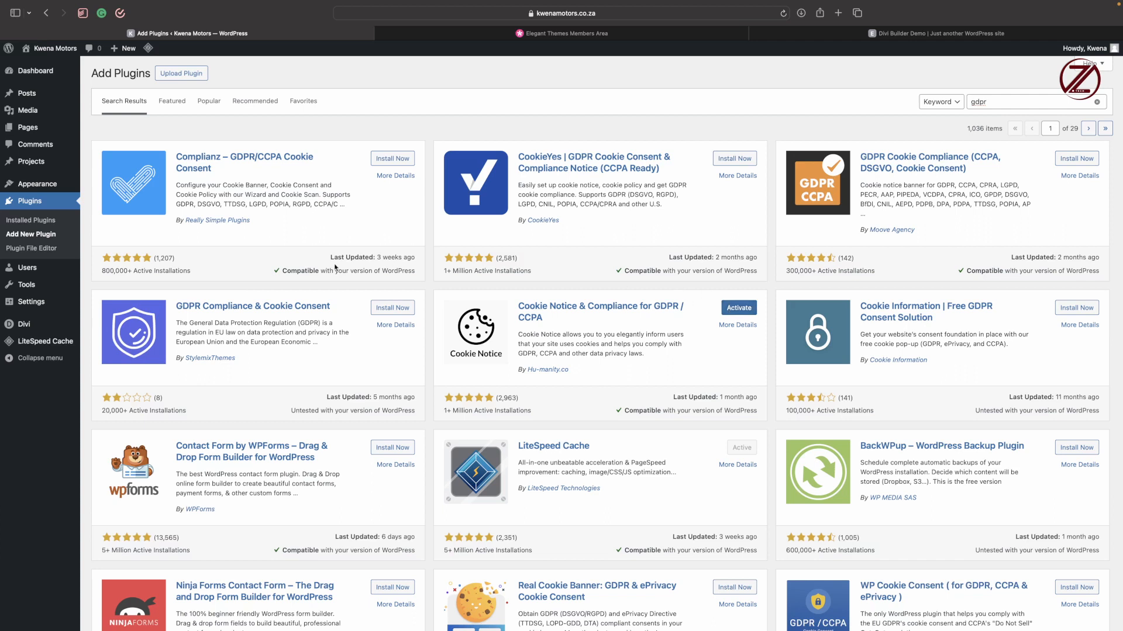
Bulk-activate the installed plugins Contact Form 7, Cookie Notice & Compliance for GDPR / CCPA, Site Kit by Google and WooCommerce.
{"action": "left_click", "coordinate": [33, 219]}
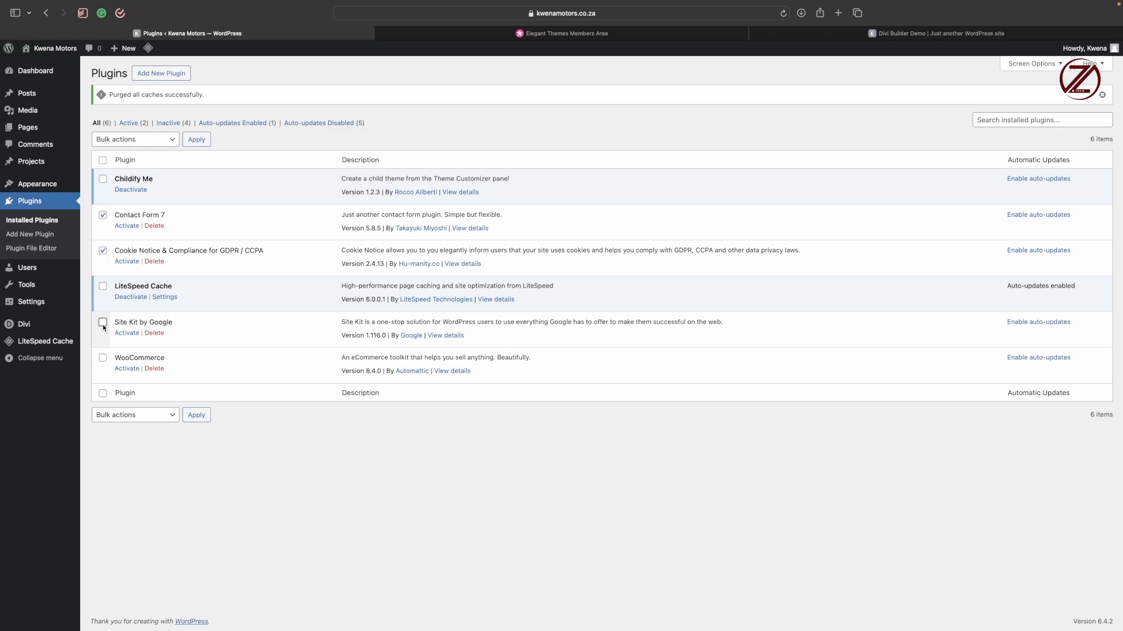
{"action": "left_click", "coordinate": [103, 359]}
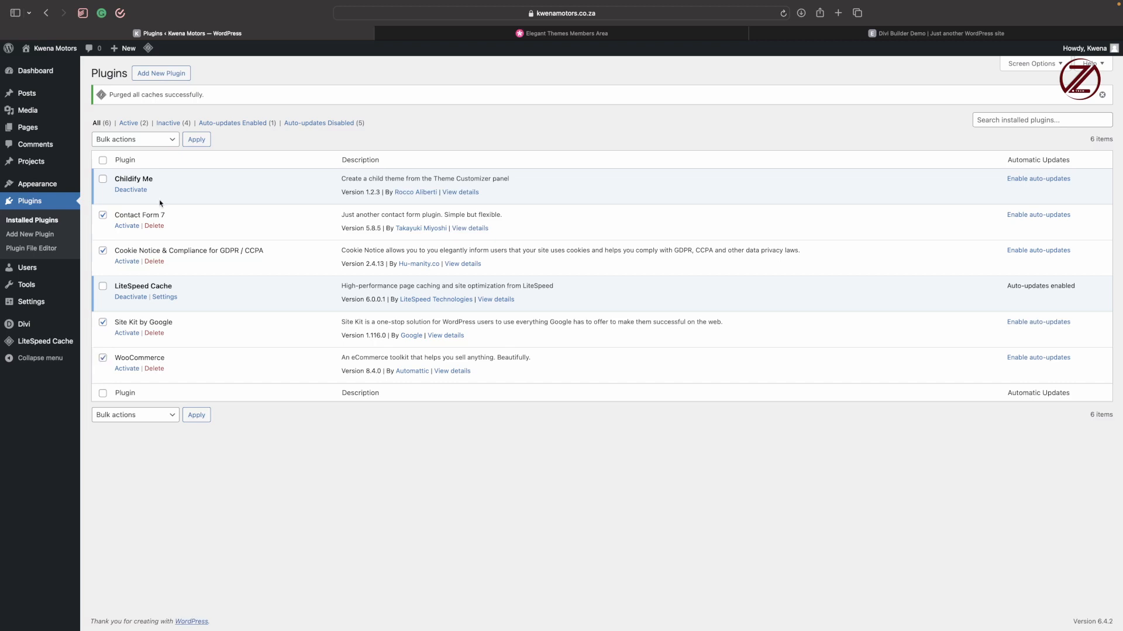
{"action": "left_click", "coordinate": [155, 145]}
{"action": "left_click", "coordinate": [148, 150]}
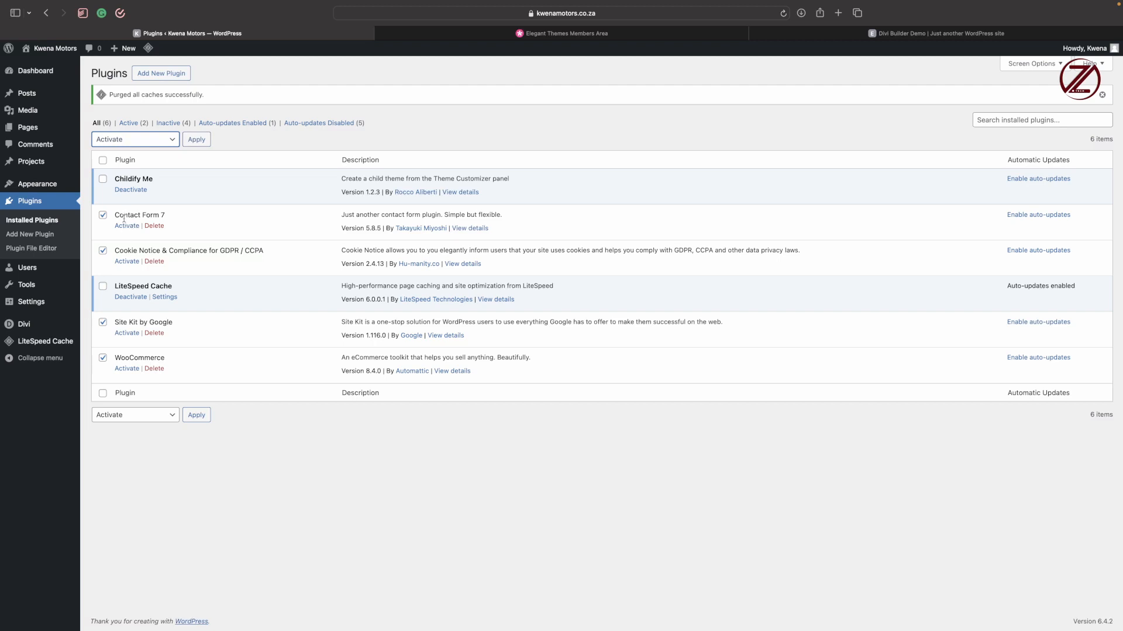
{"action": "left_click", "coordinate": [202, 139]}
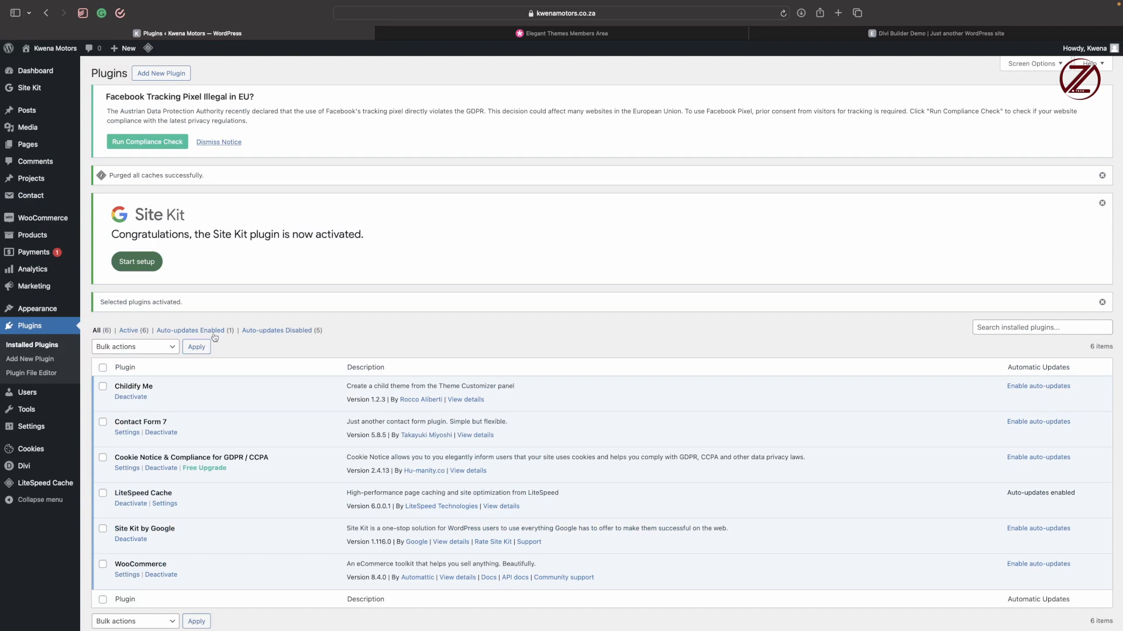
{"action": "scroll", "coordinate": [214, 338], "scroll_direction": "down", "scroll_amount": 2}
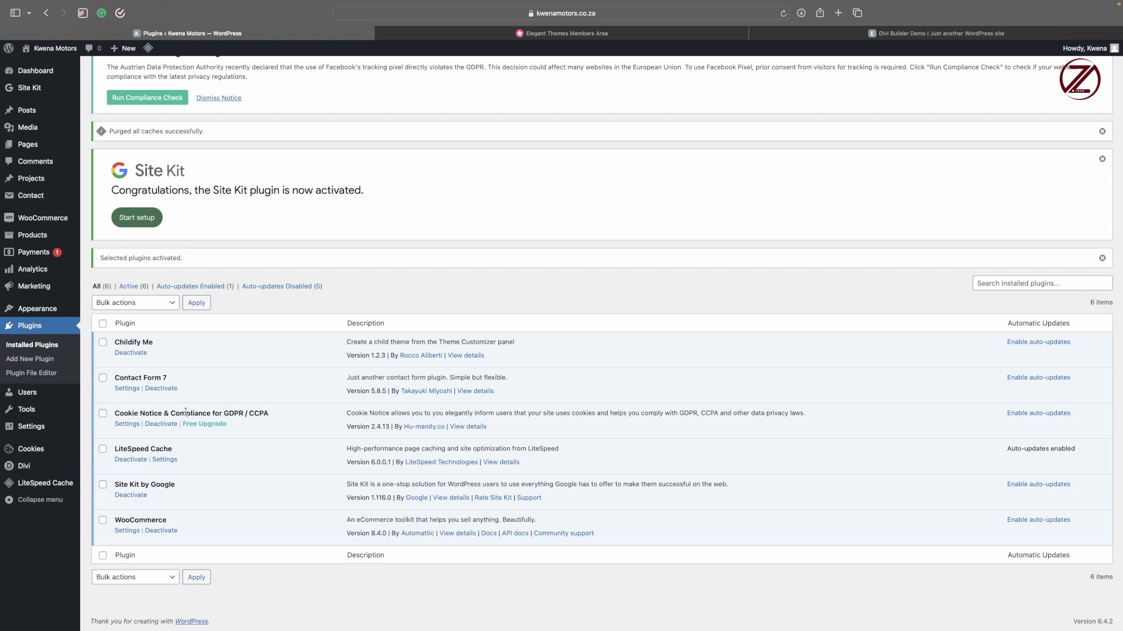
{"action": "scroll", "coordinate": [220, 417], "scroll_direction": "up", "scroll_amount": 2}
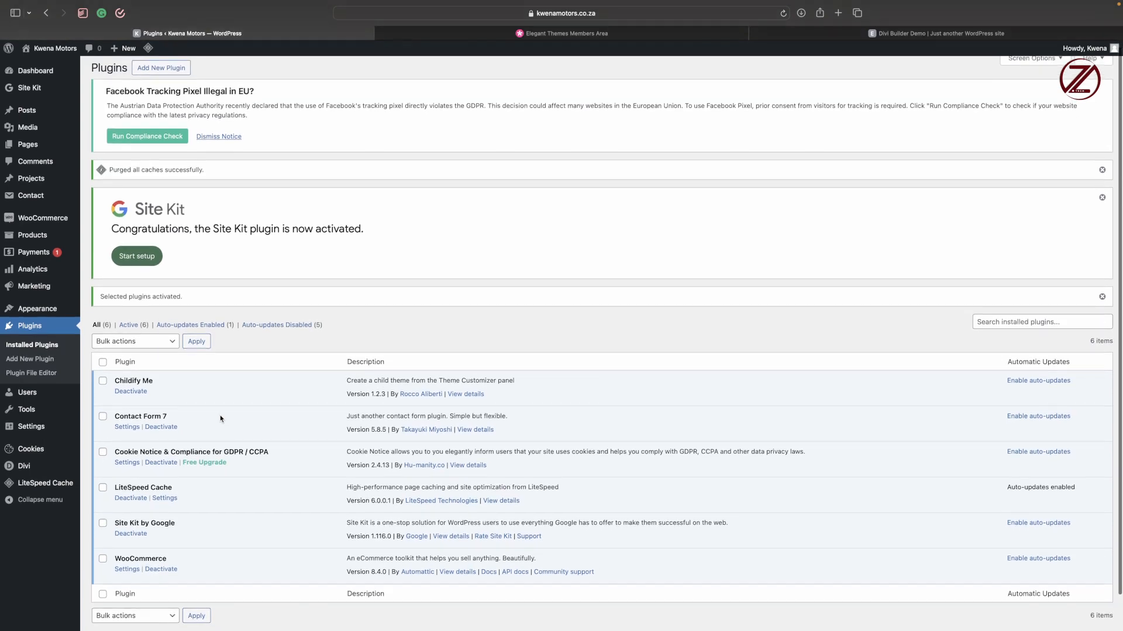
{"action": "scroll", "coordinate": [221, 419], "scroll_direction": "down", "scroll_amount": 2}
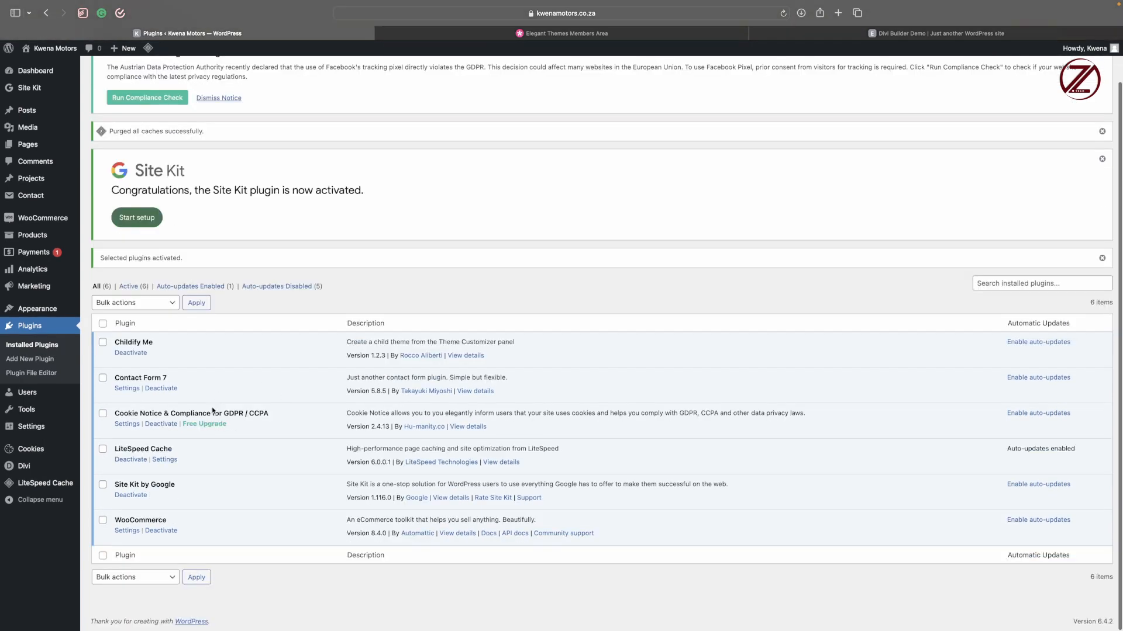
{"action": "scroll", "coordinate": [193, 106], "scroll_direction": "up", "scroll_amount": 2}
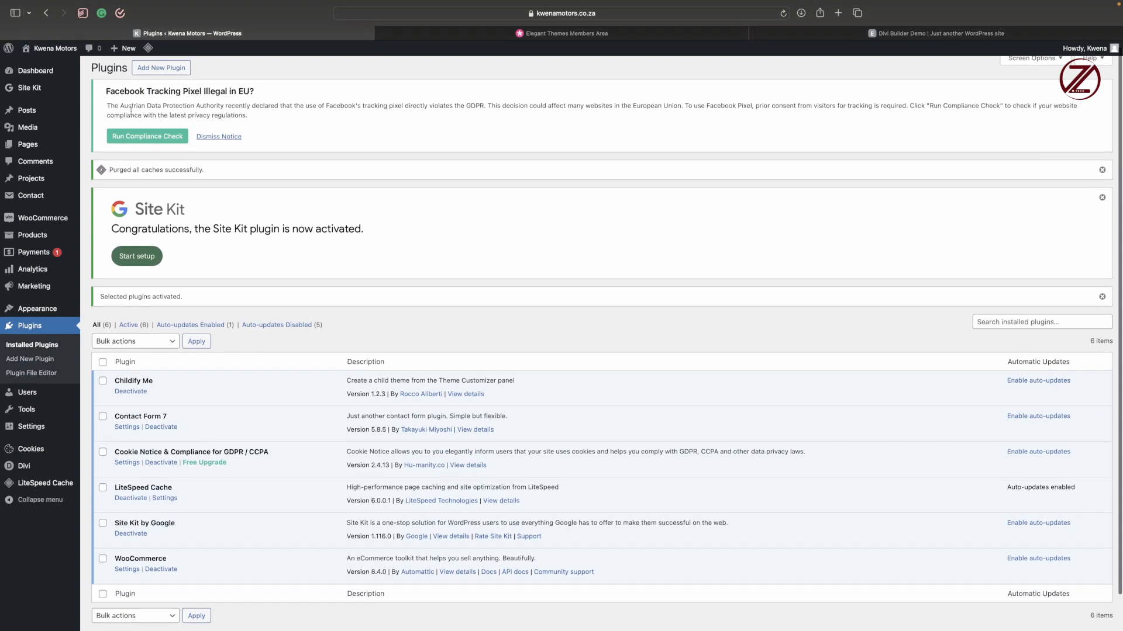
{"action": "scroll", "coordinate": [168, 319], "scroll_direction": "down", "scroll_amount": 2}
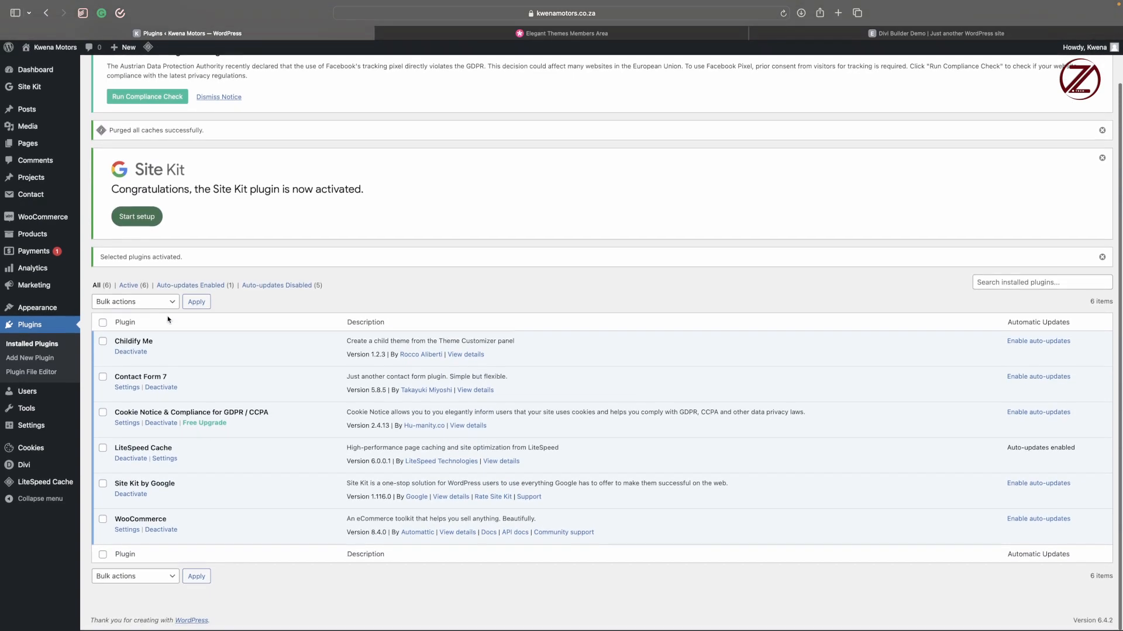